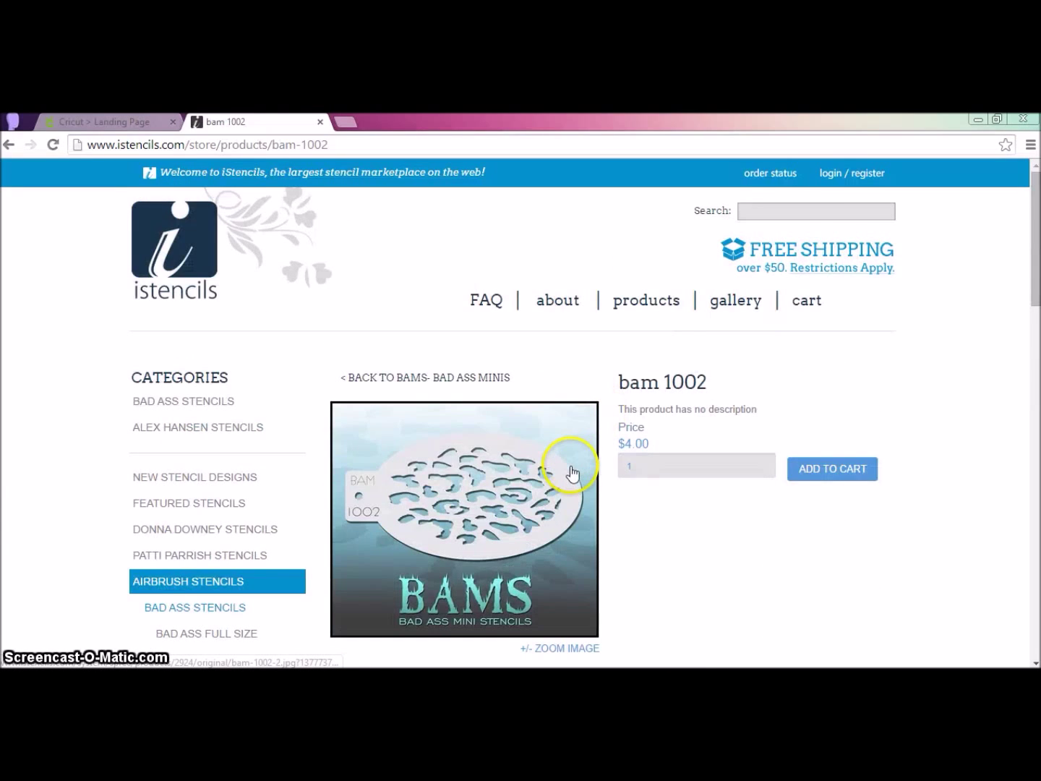
Step: View the enlarged product image of the bam 1002 mini stencil, and close it again
scroll(571, 474, "down", 1)
left_click(568, 548)
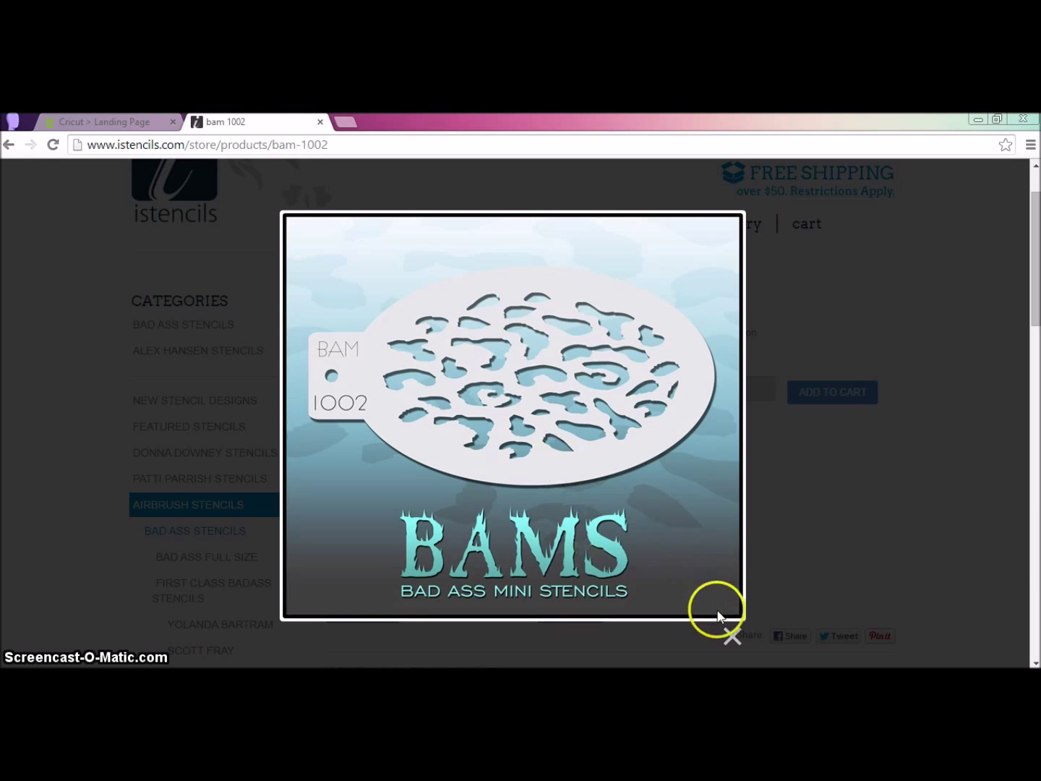
left_click(732, 634)
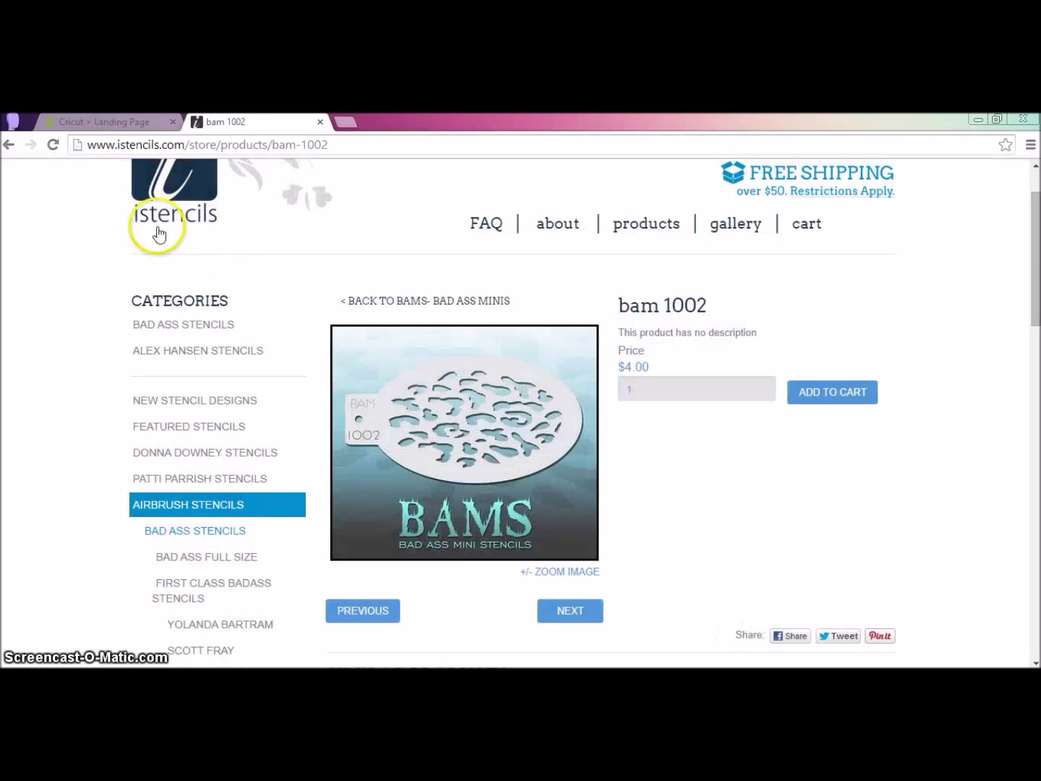
Step: Switch to Cricut Design Space, create a new project and open the image library for insertion
left_click(115, 123)
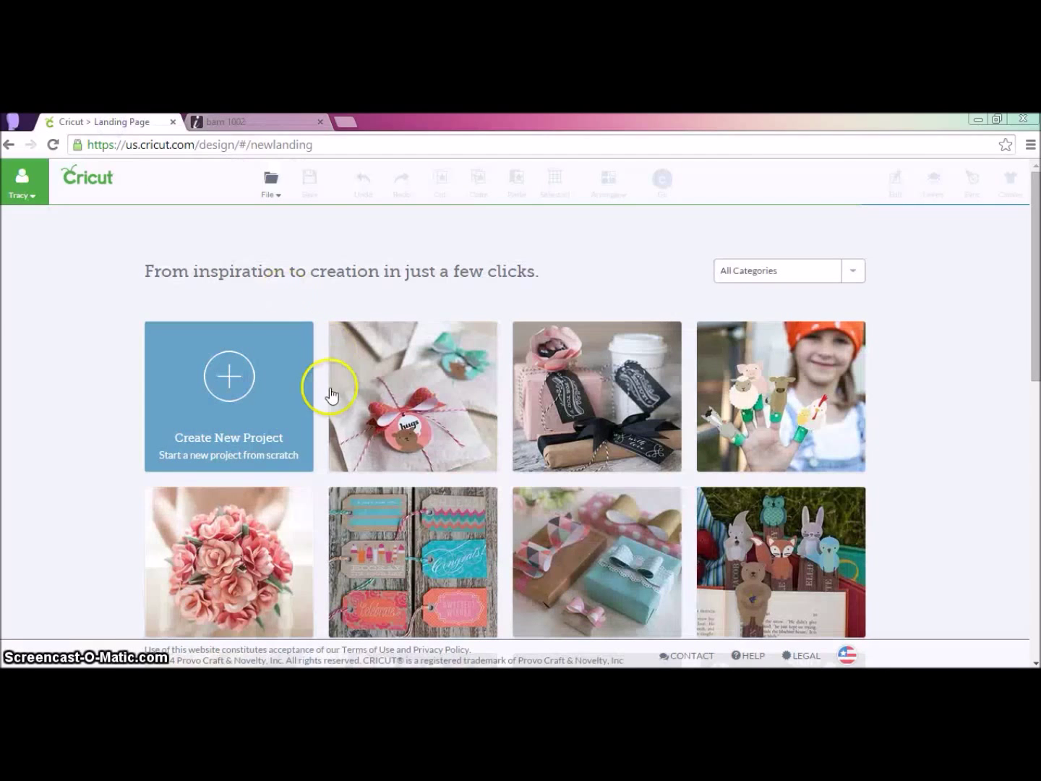
left_click(233, 385)
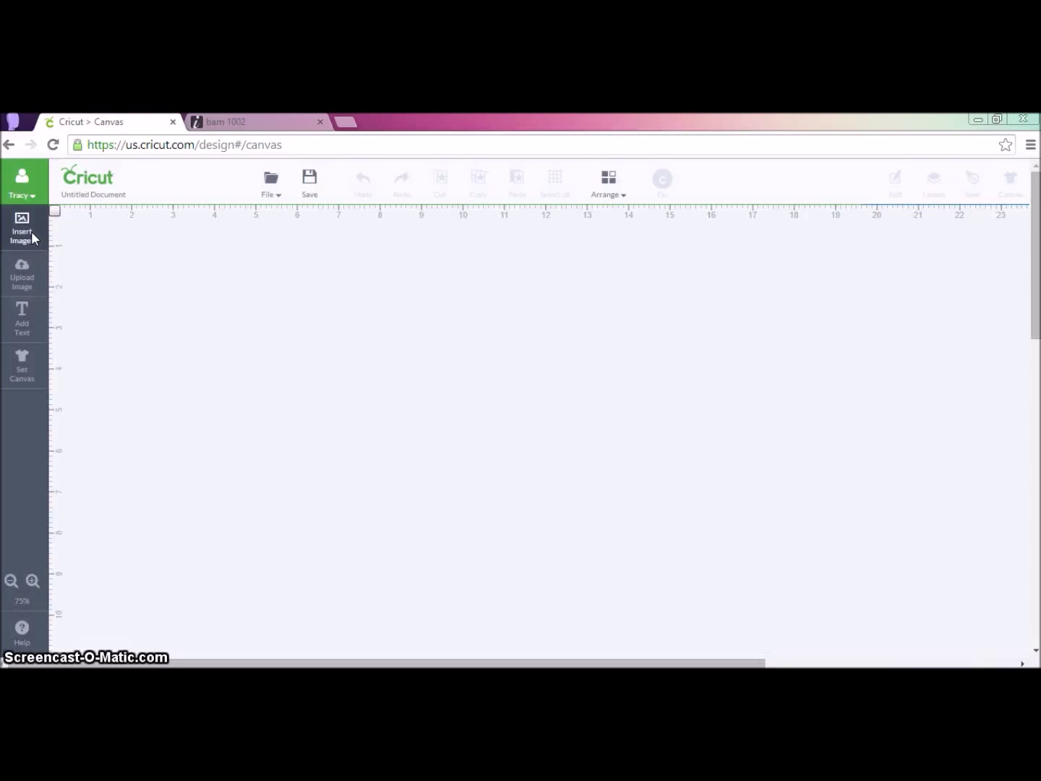
left_click(31, 231)
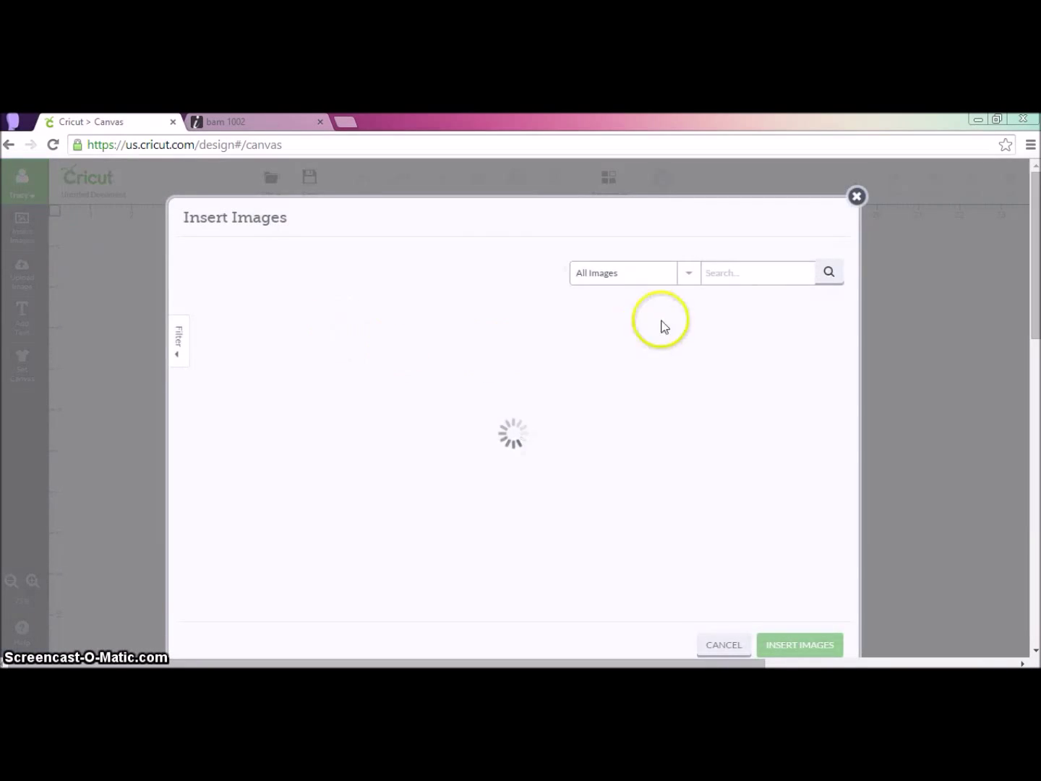
Step: Search the image library for "oval" and select the solid dark red oval and an olive green oval ring
left_click(721, 277)
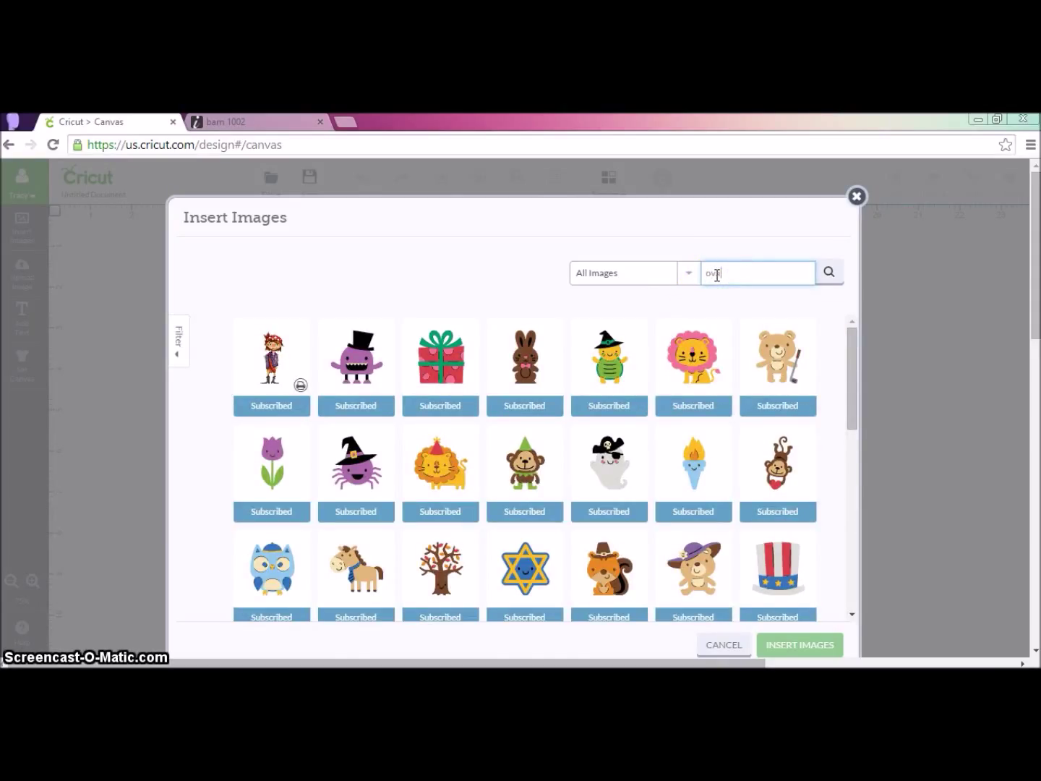
key("Return")
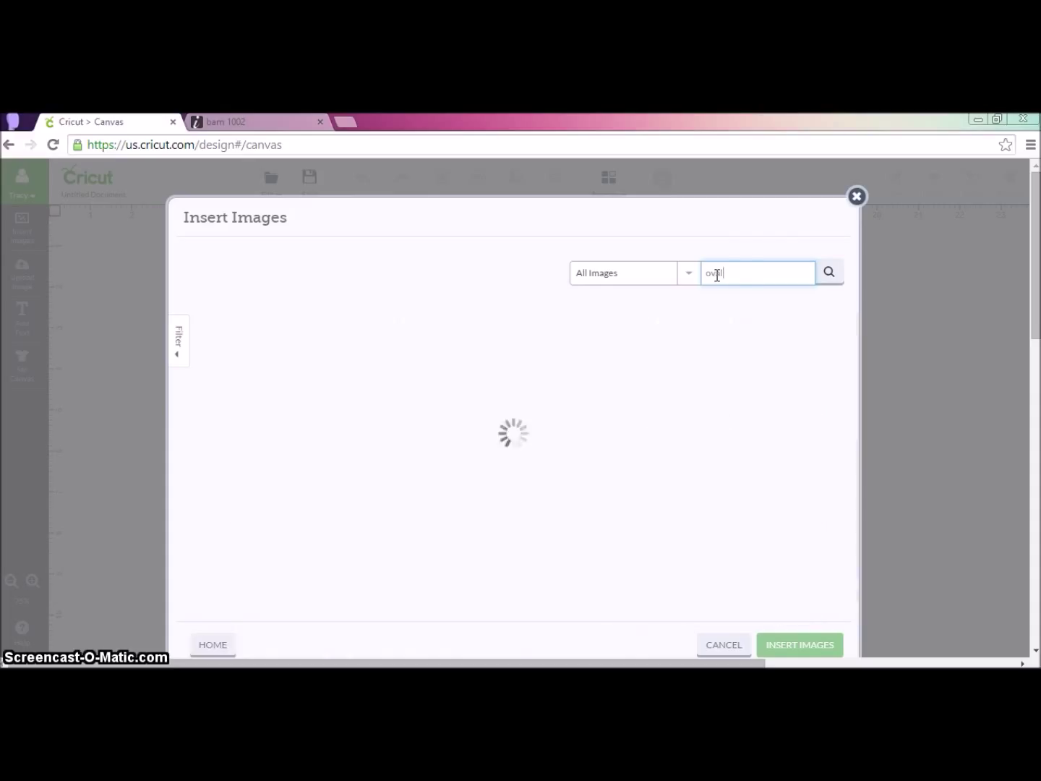
left_click(721, 271)
left_click(719, 273)
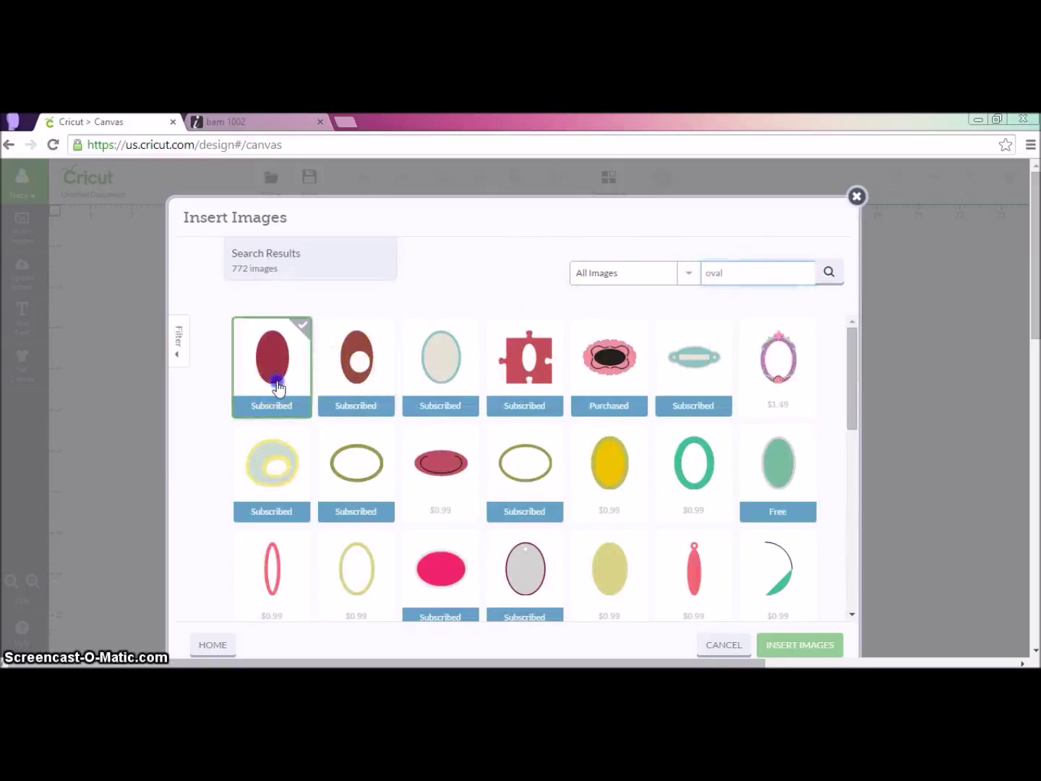
left_click(277, 383)
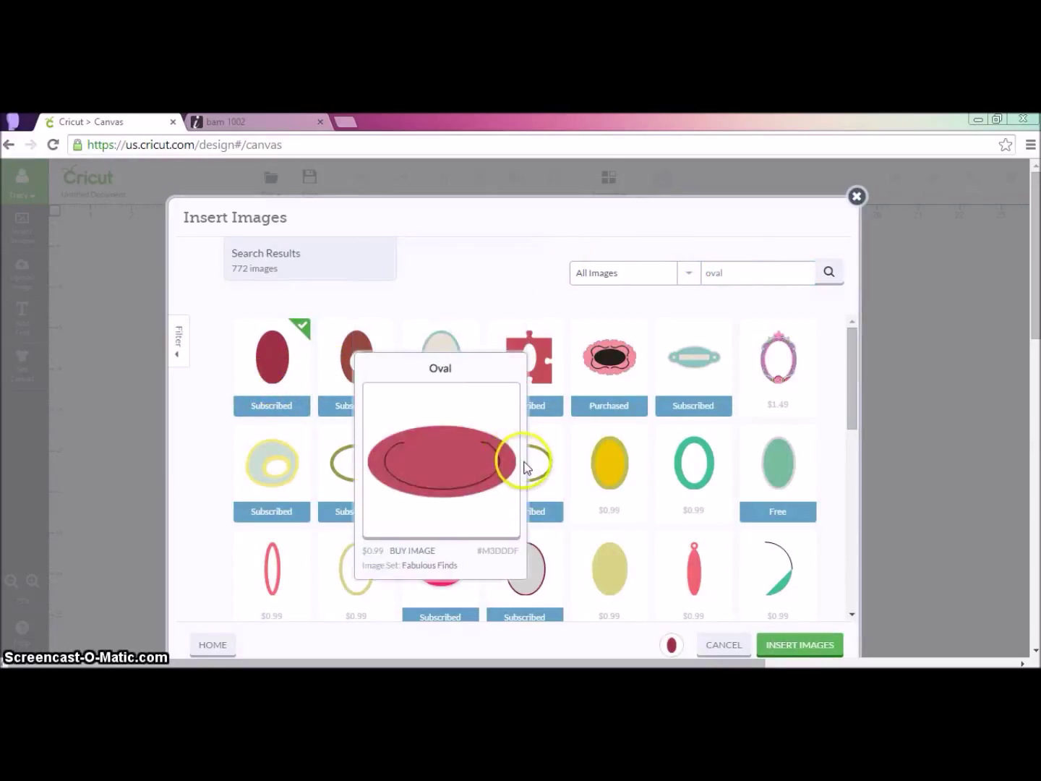
left_click(525, 467)
Step: Search the image library for "rectangle" and add the plain pink rectangle to the selection
left_click_drag(732, 283, 683, 283)
type("rectangle")
key("Return")
left_click(658, 283)
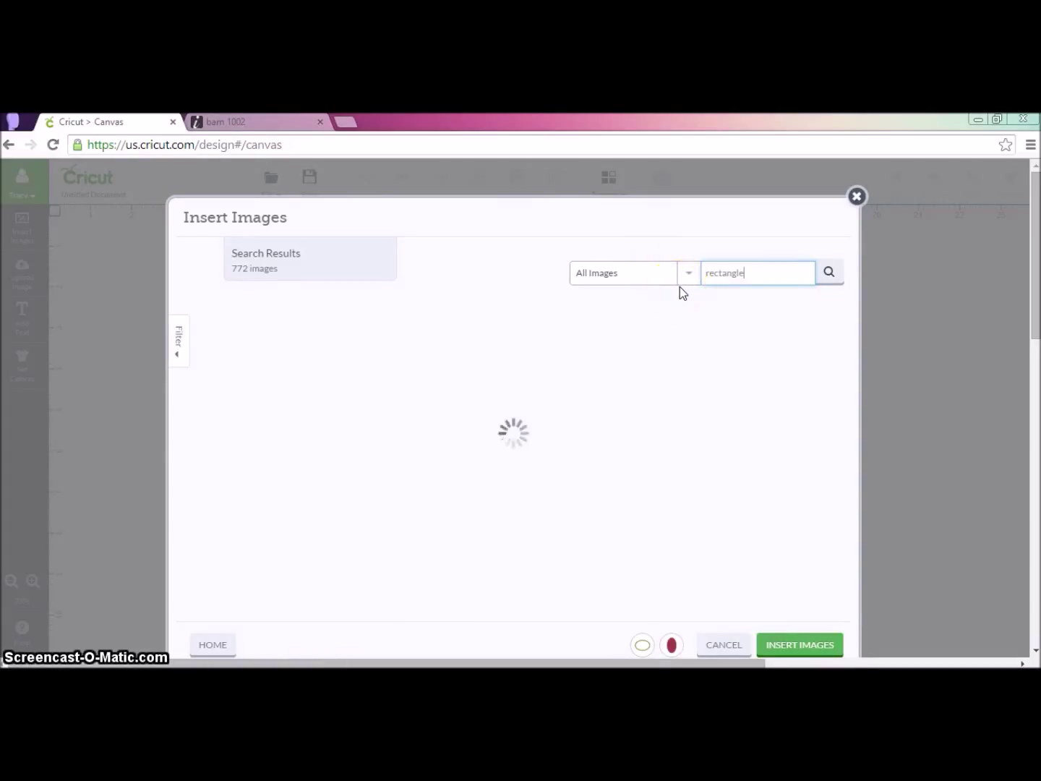
left_click(379, 384)
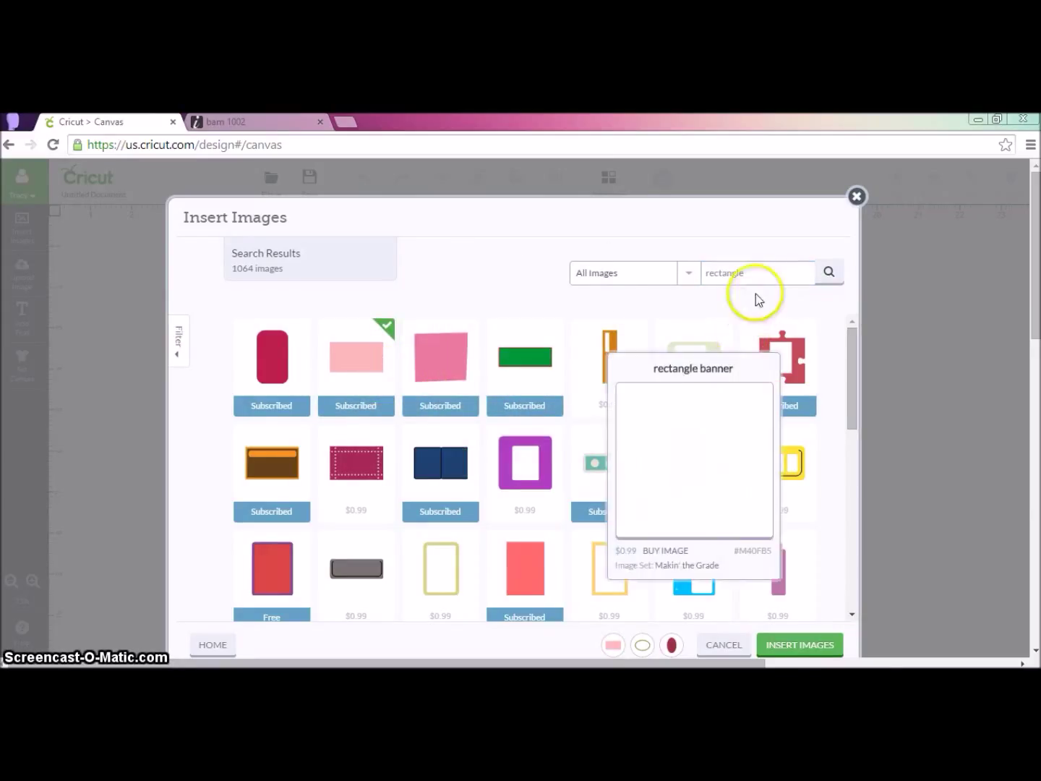
Step: Search the image library for "layout"
double_click(758, 274)
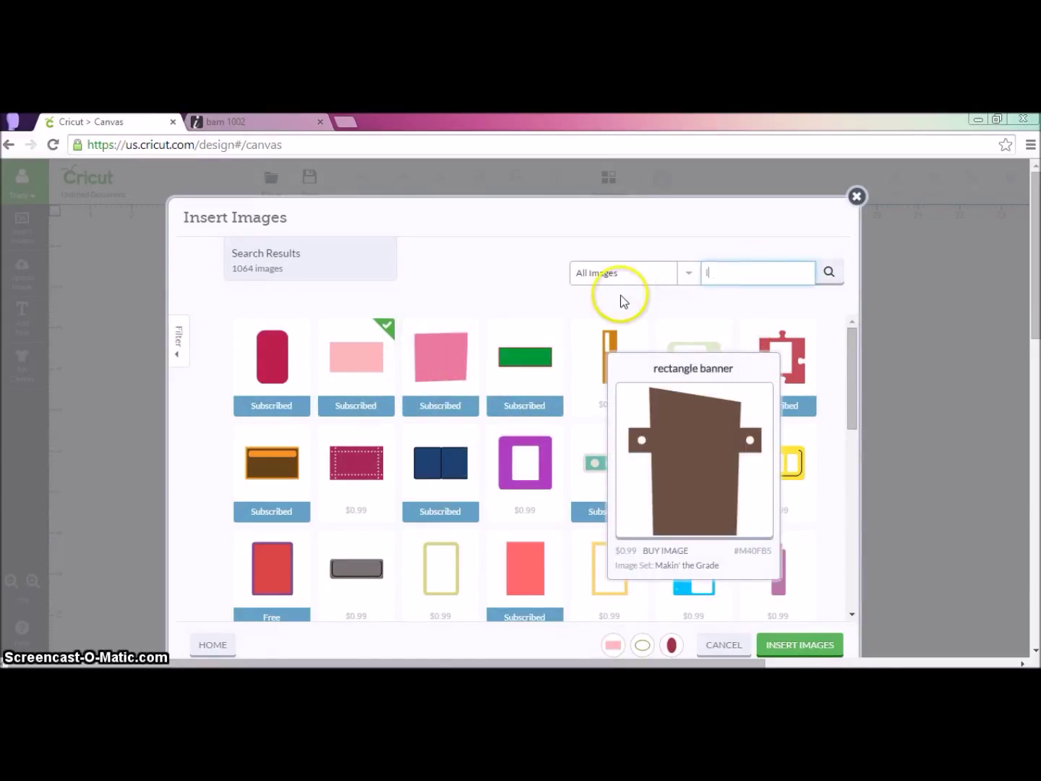
type("layout")
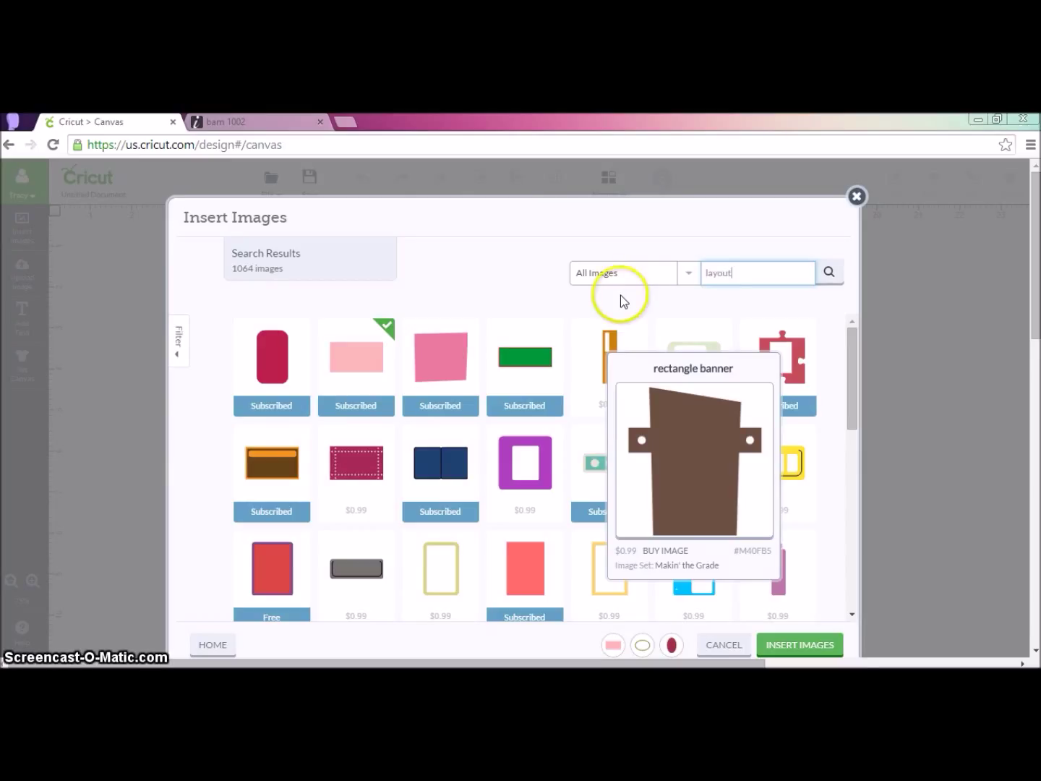
key("Return")
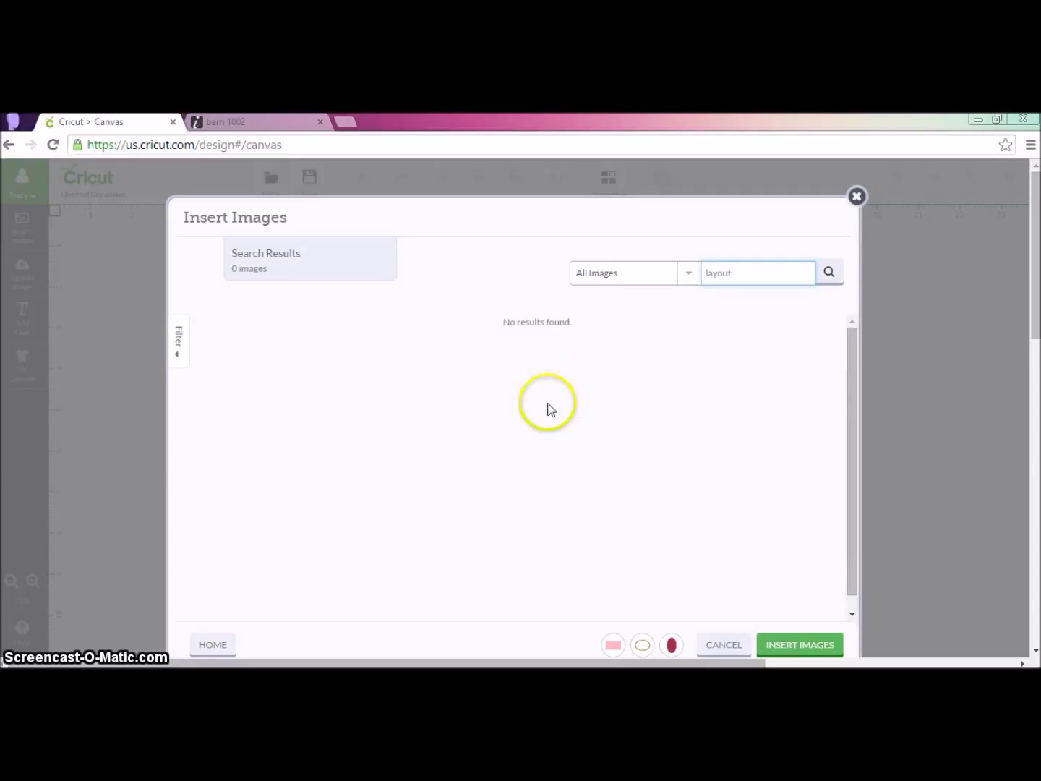
Step: Search the image library for "overlay" and look through the pattern designs for one that suits the stencil
double_click(776, 275)
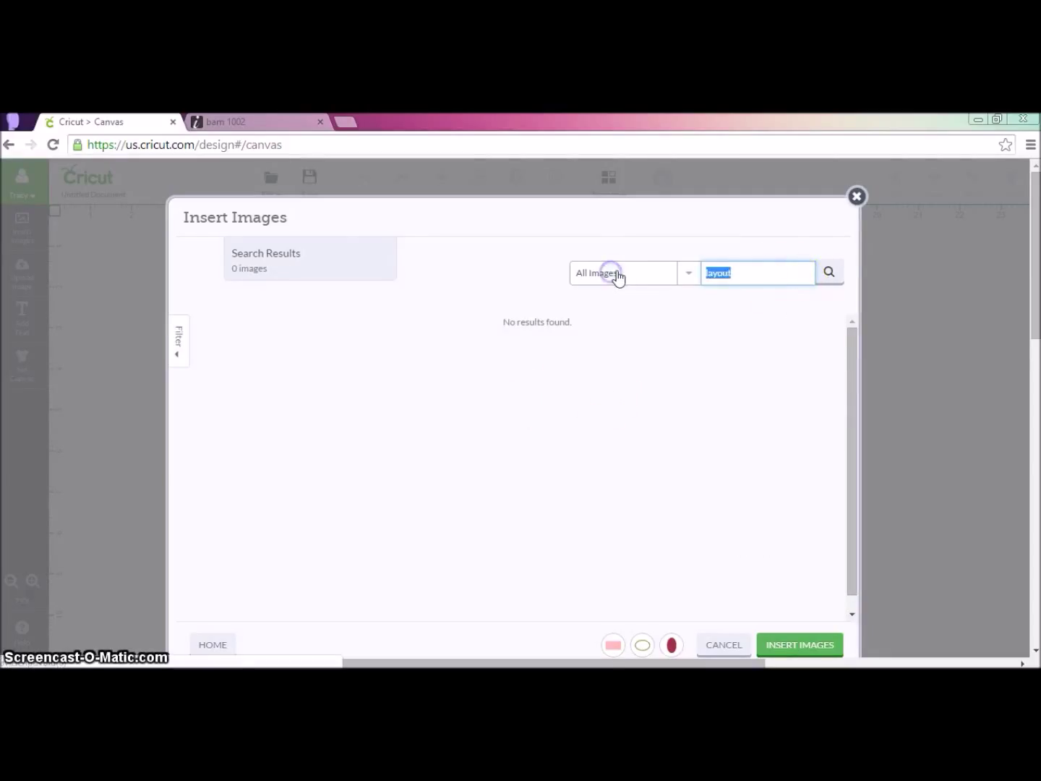
type("overlay")
key("Return")
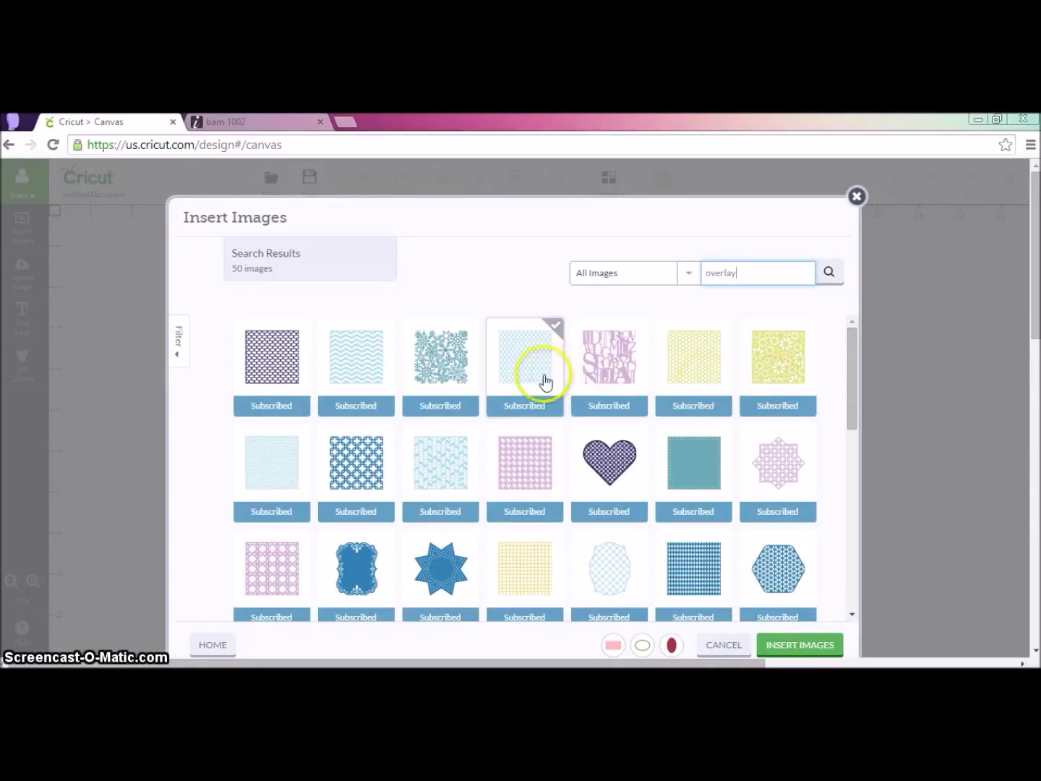
mouse_move(491, 387)
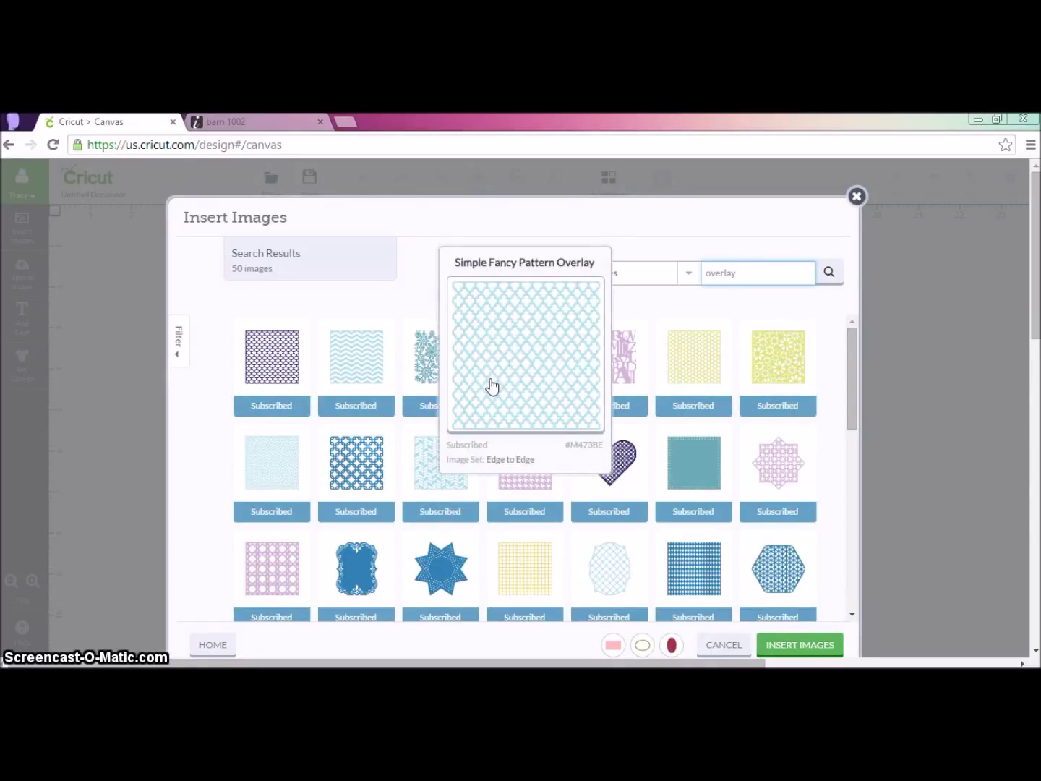
mouse_move(375, 380)
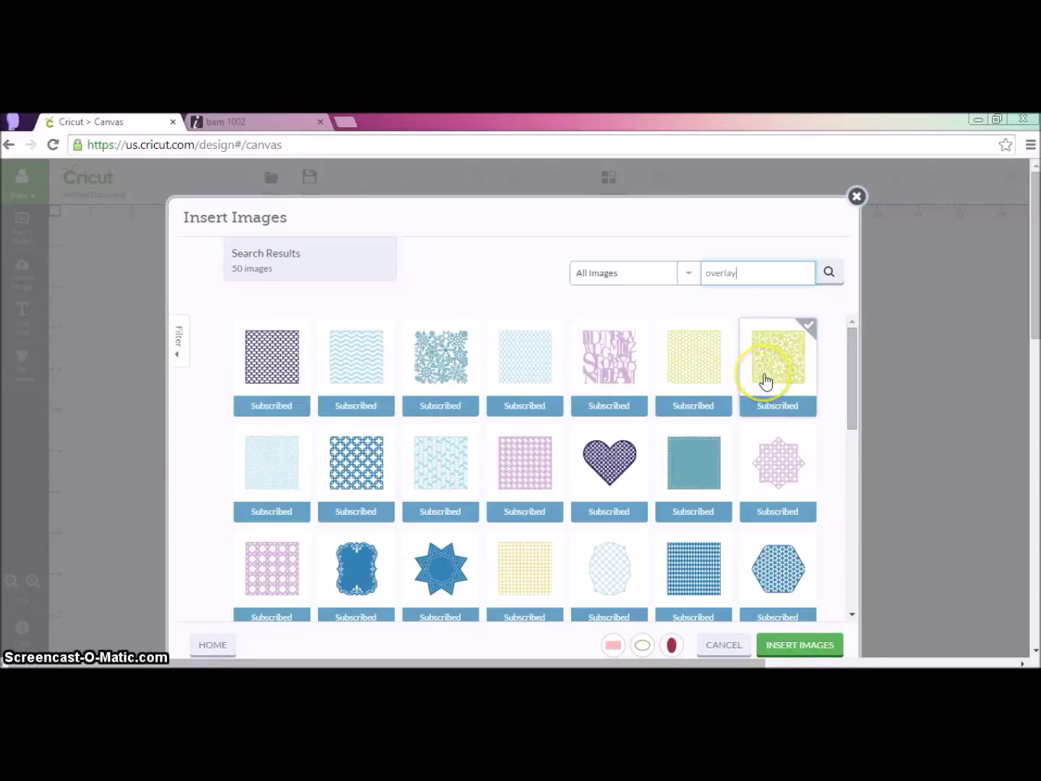
mouse_move(766, 381)
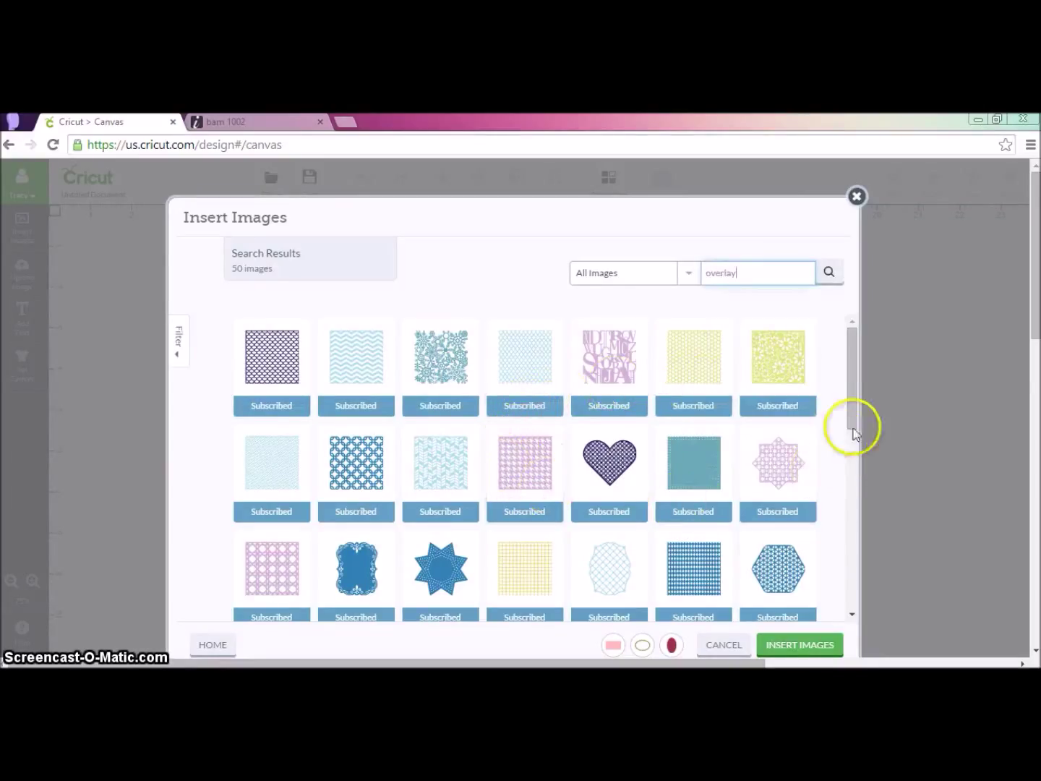
left_click_drag(855, 397, 856, 465)
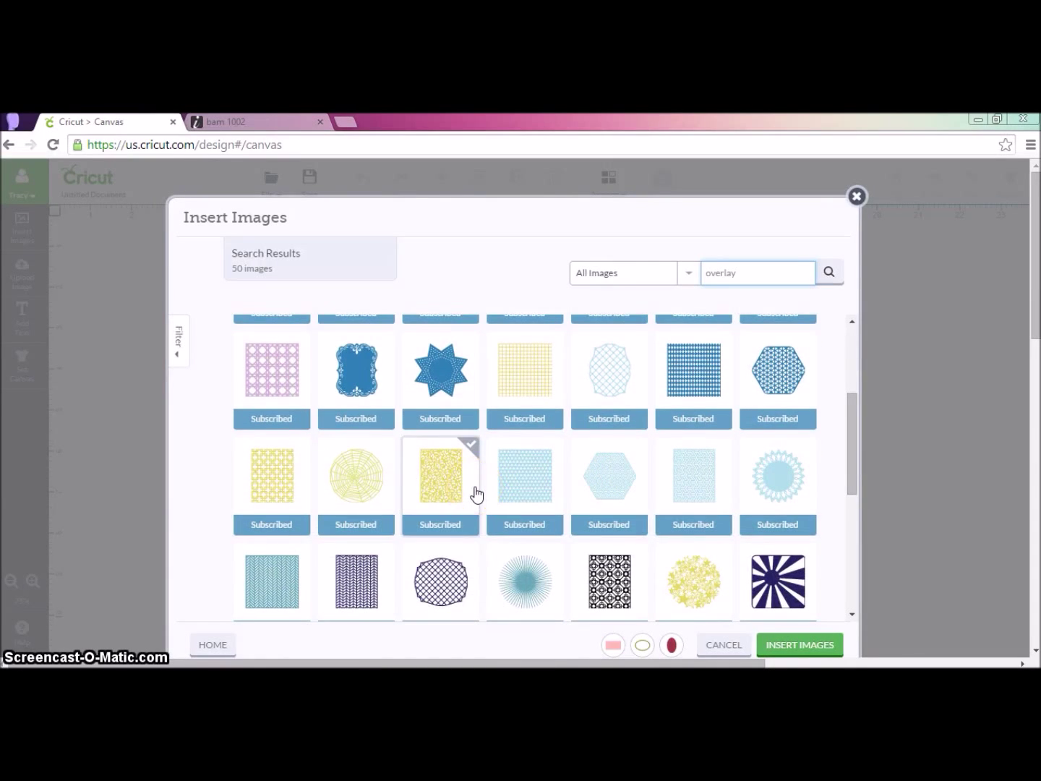
mouse_move(476, 494)
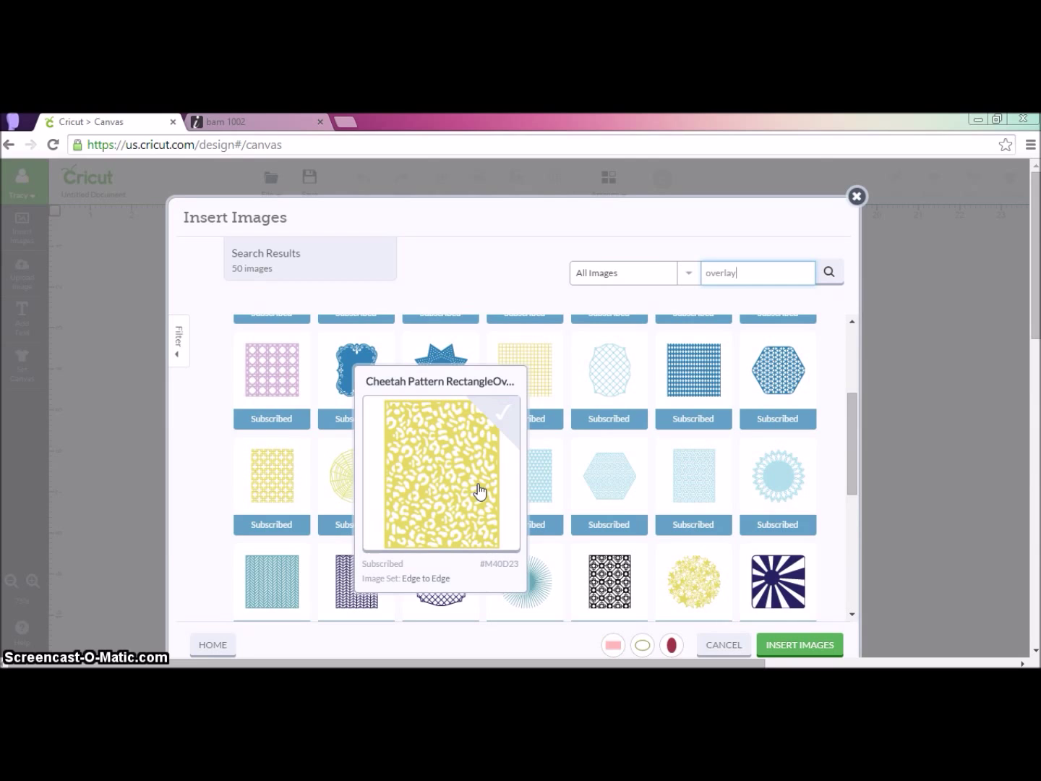
left_click(851, 471)
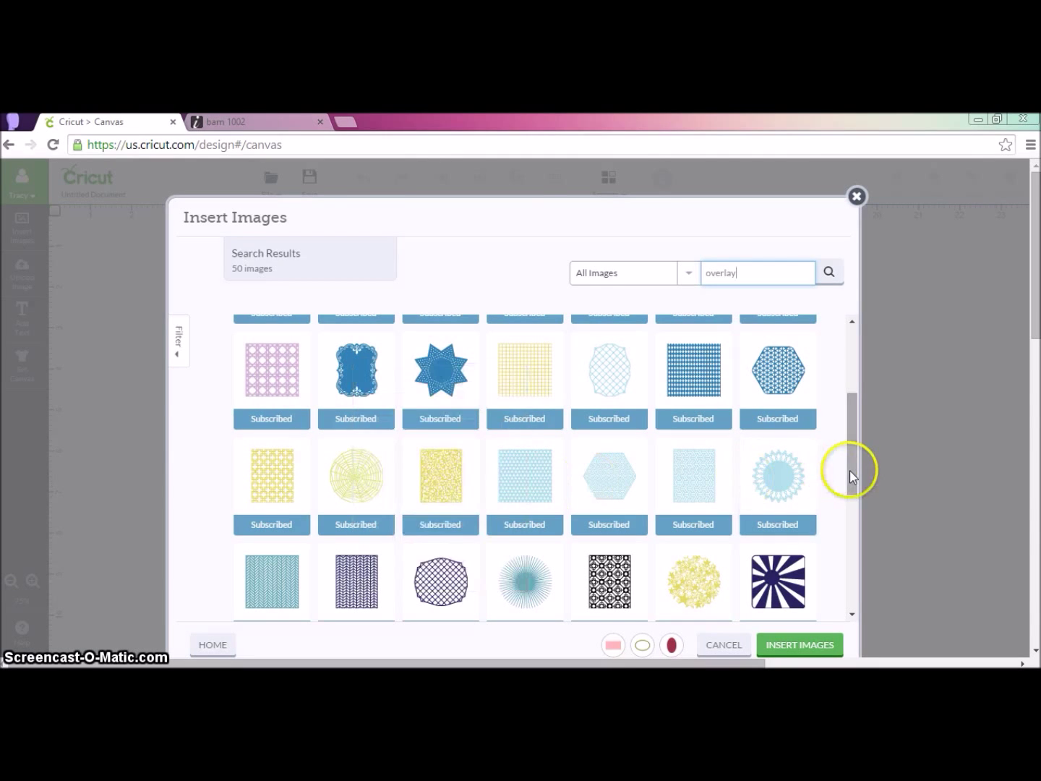
left_click(851, 474)
left_click_drag(851, 478, 850, 574)
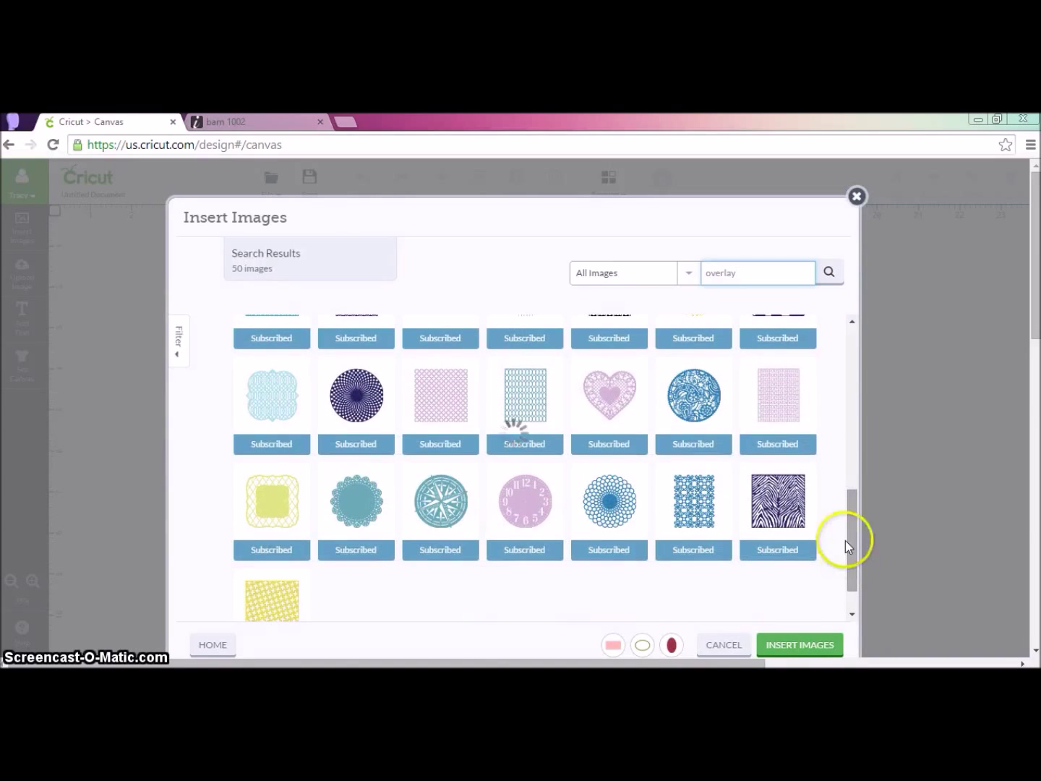
Step: Select the Paisley Pattern Circle Overlay and insert all chosen images onto the canvas
mouse_move(678, 425)
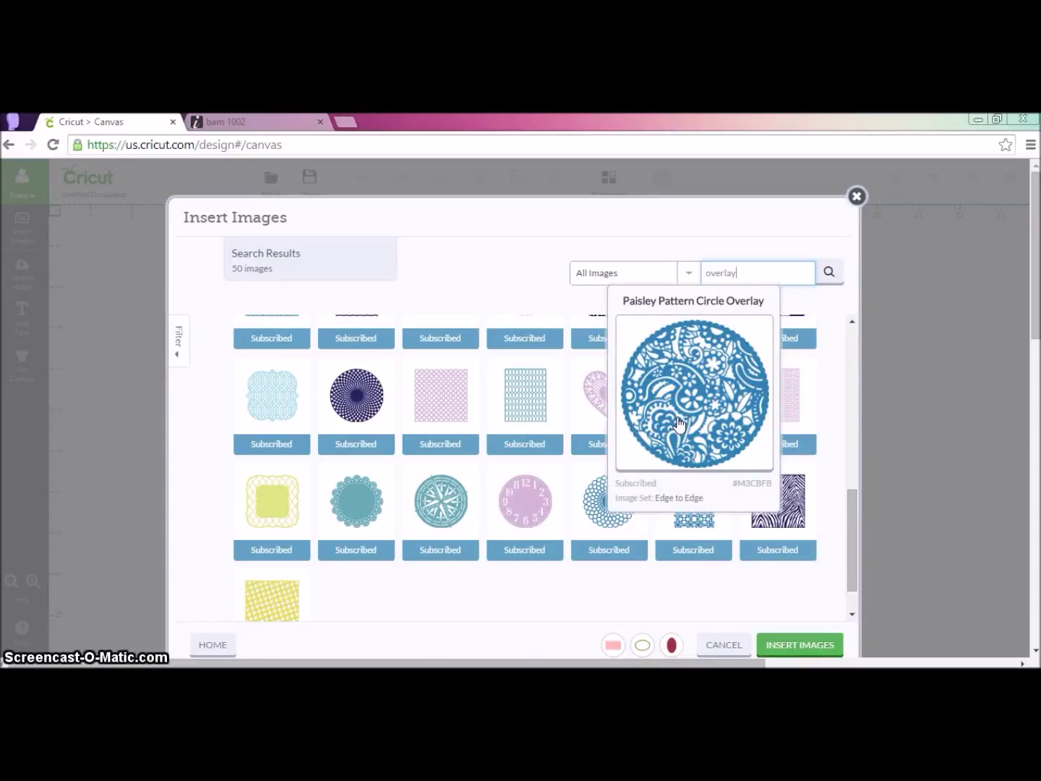
left_click(678, 425)
left_click(787, 656)
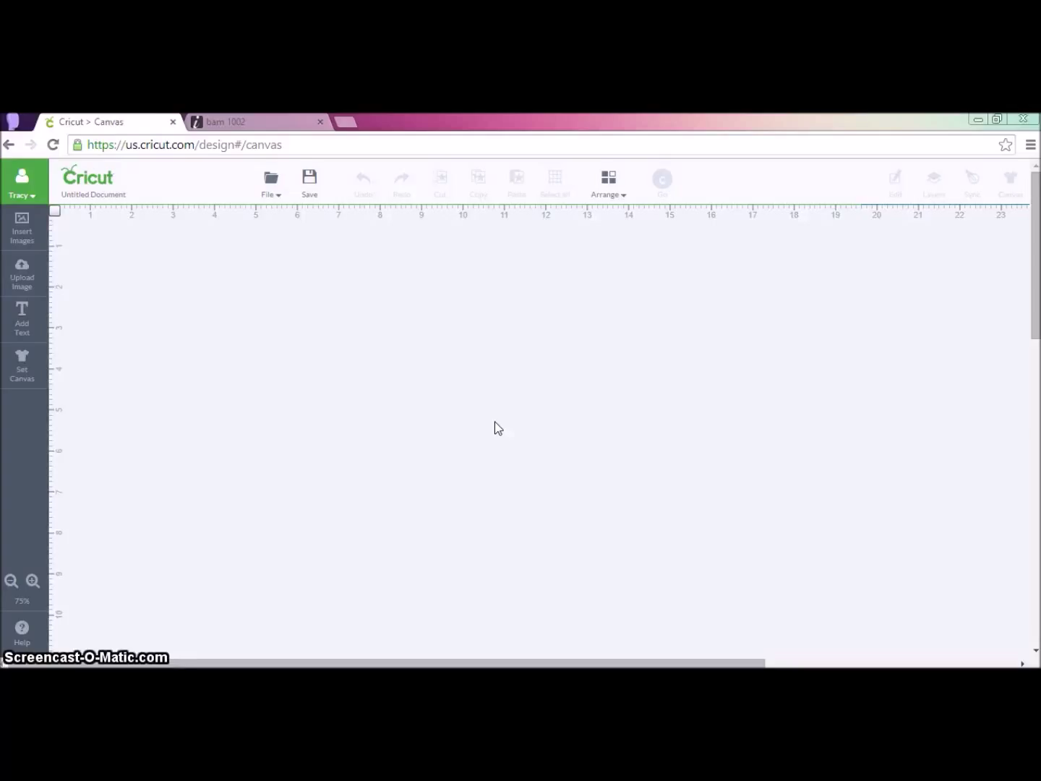
Step: Separate the stacked shapes: pink rectangle near the canvas's upper-left corner, paisley circle beside it, green oval ring at about X 9.29, Y 3.86 in
left_click(413, 452)
left_click_drag(415, 450, 274, 237)
left_click_drag(342, 472, 355, 262)
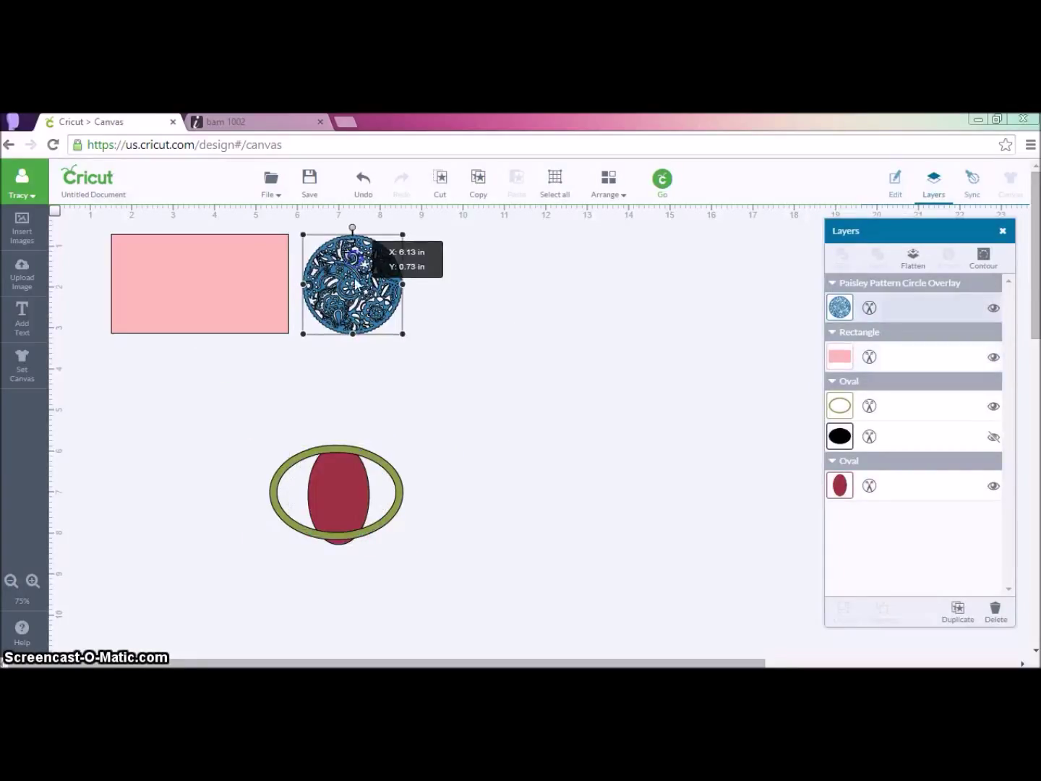
left_click_drag(342, 481, 501, 400)
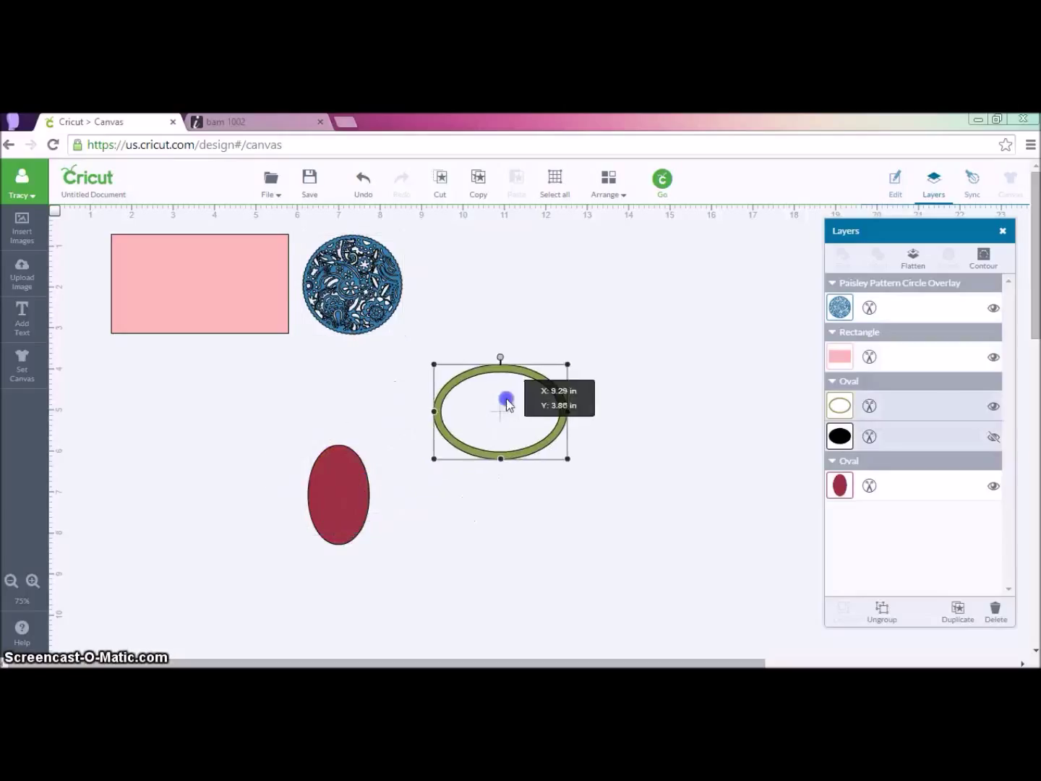
Step: Rotate the solid dark red oval by 90 degrees
left_click(351, 519)
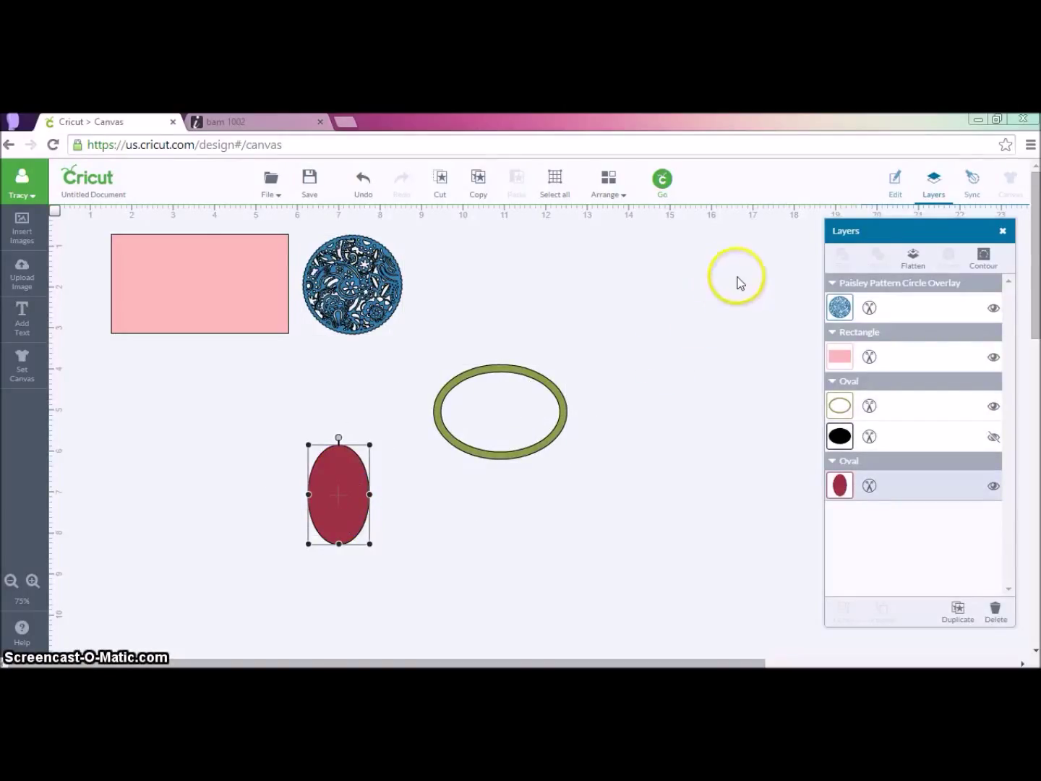
left_click(897, 181)
left_click(857, 404)
key("Return")
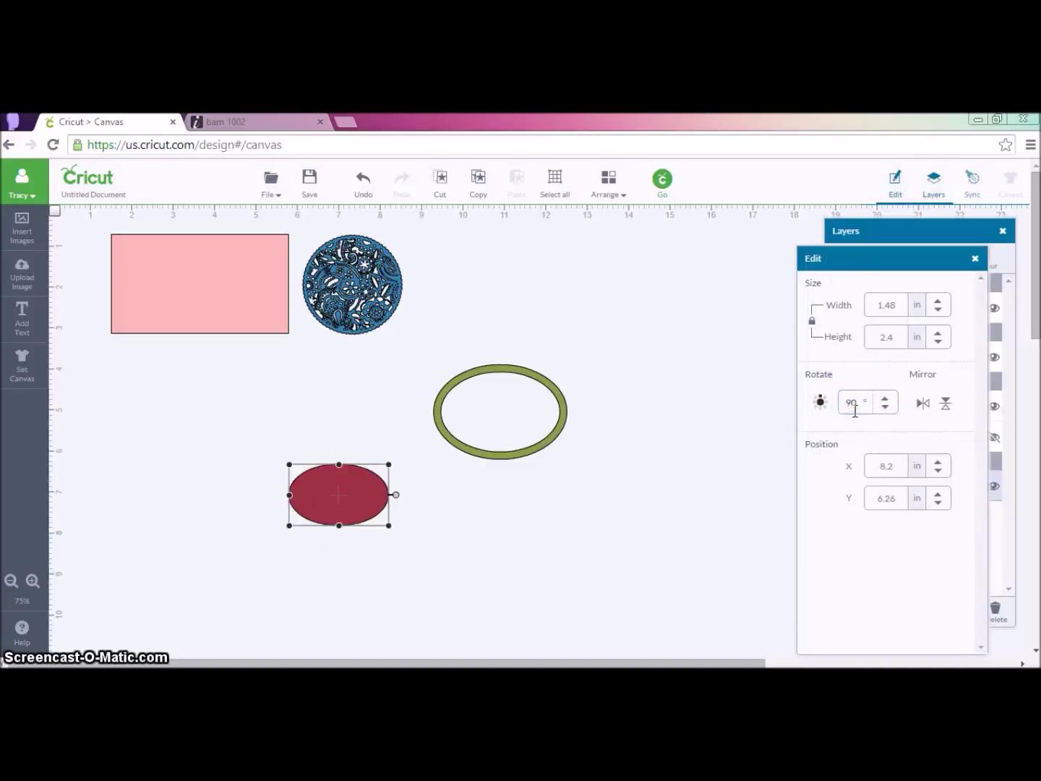
Step: Set the red oval's height to 3 in and its width to 3 in with the proportions locked
left_click(880, 338)
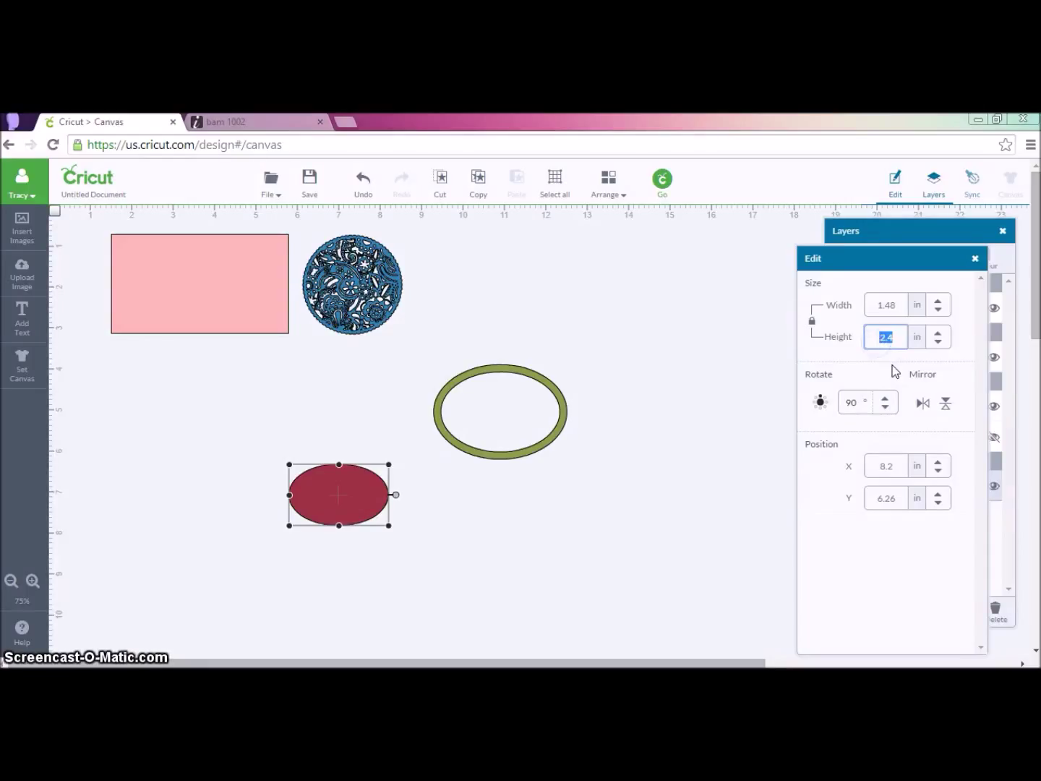
type("3")
left_click(896, 329)
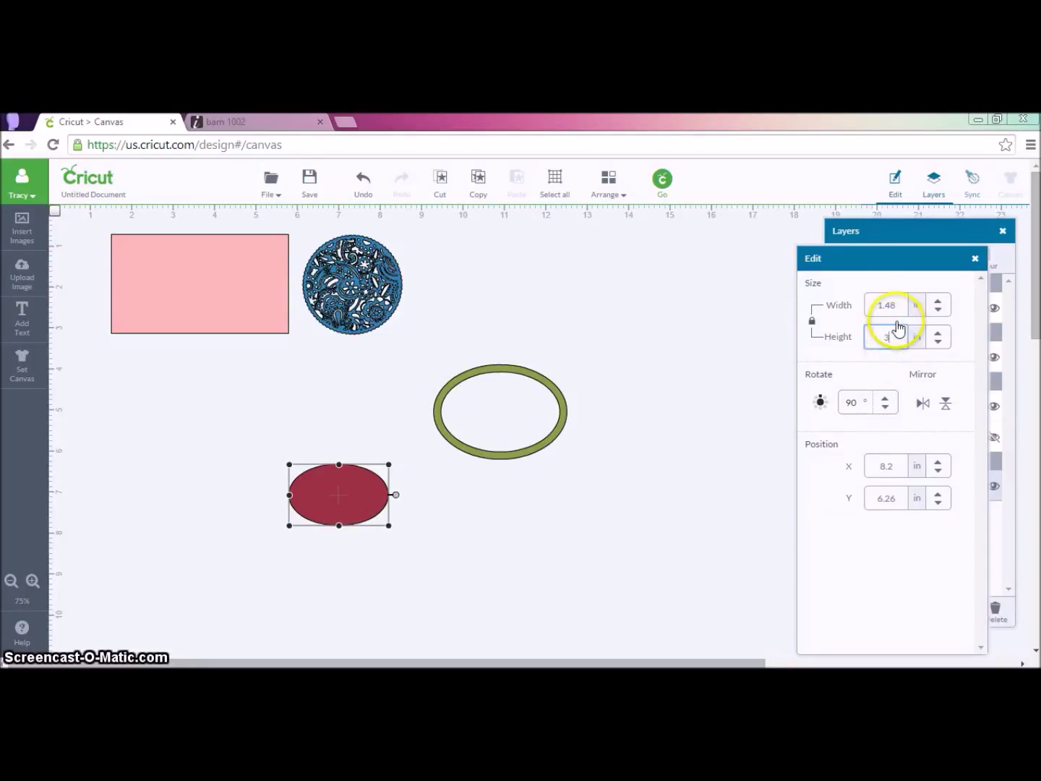
left_click_drag(895, 304, 873, 307)
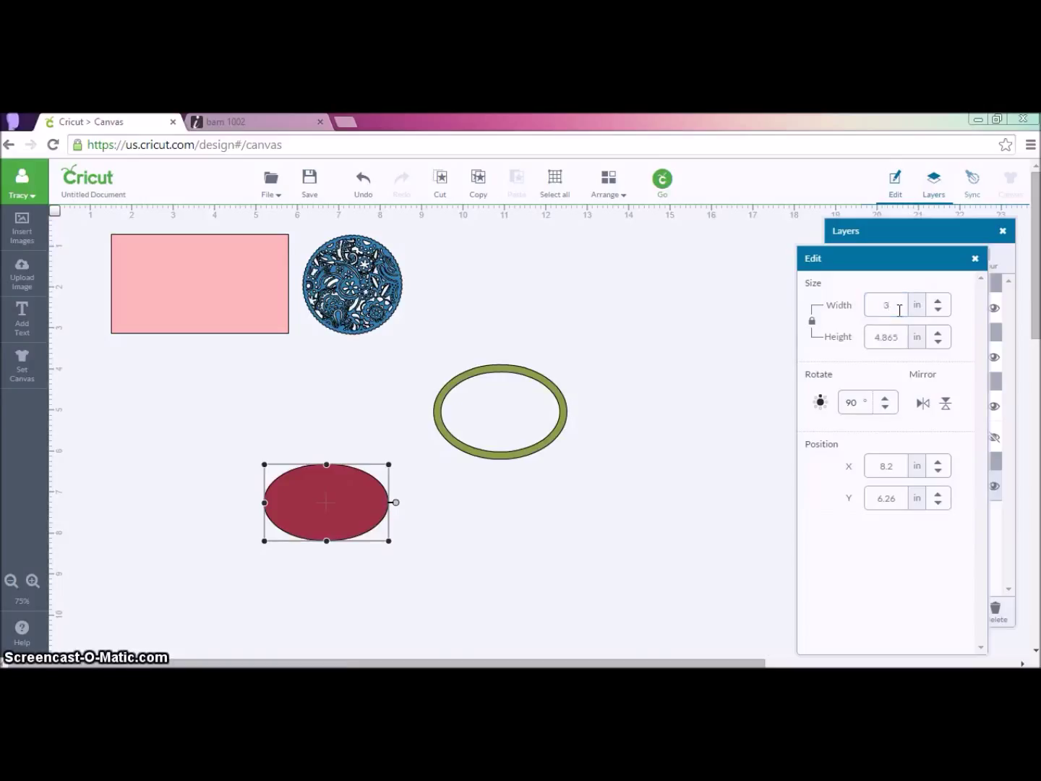
Step: Unlock the red oval's proportions and set its height to 6 in
left_click_drag(901, 335, 849, 340)
left_click(812, 322)
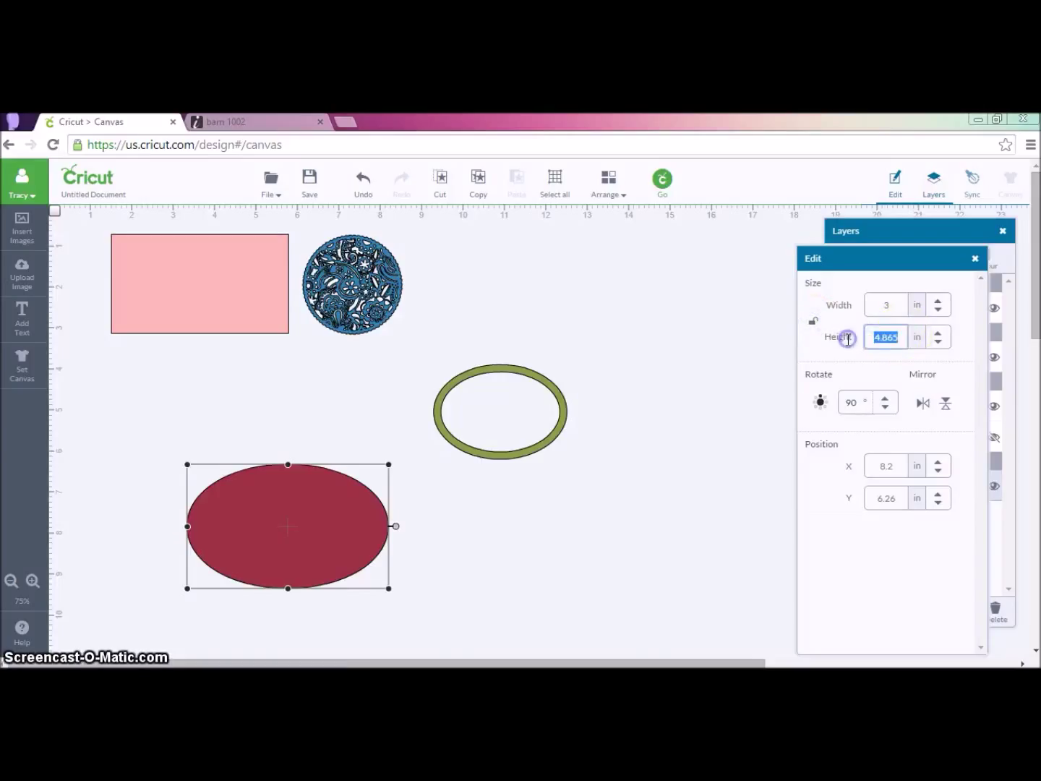
type("6")
key("Return")
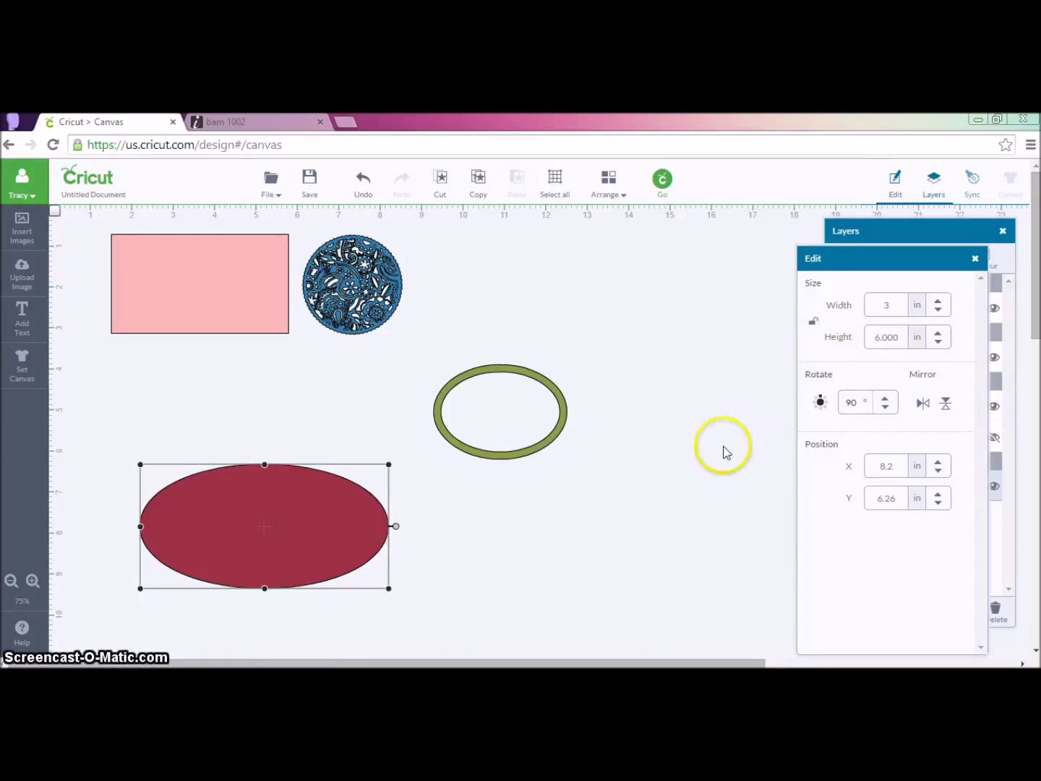
Step: Set the red oval's height to 5 in
left_click(877, 338)
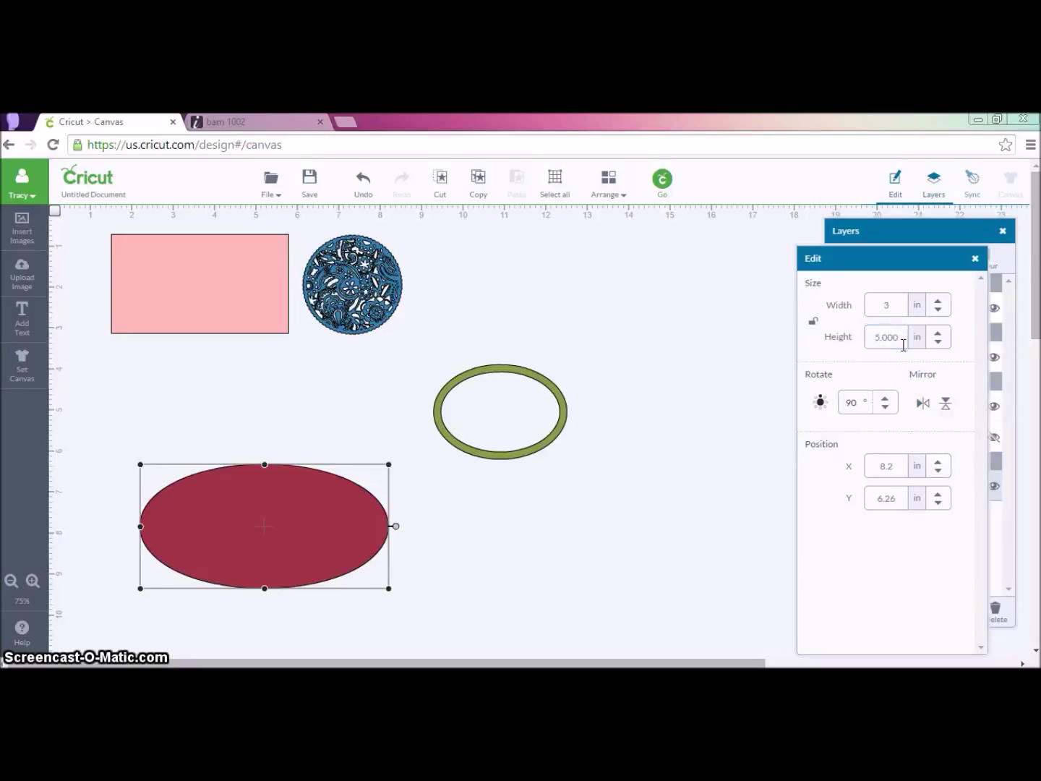
key("Return")
left_click(518, 454)
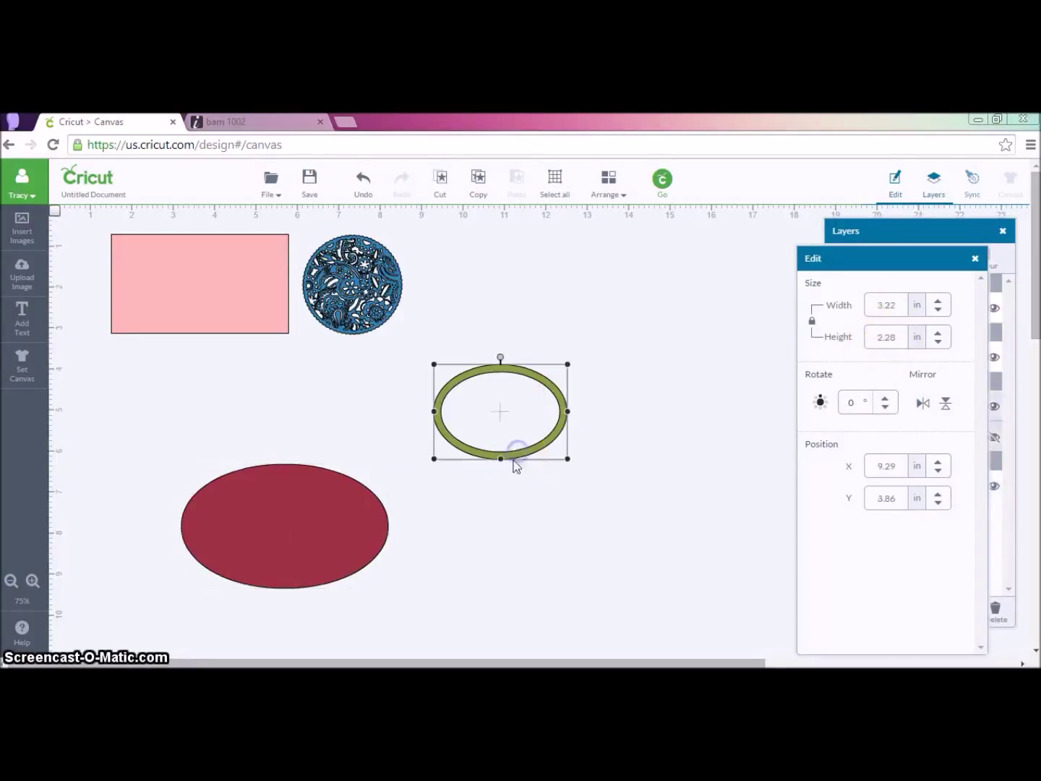
Step: Move the red oval up and to the right, and fit the green ring around it at about 5.44 by 3.4 in
left_click(289, 565)
left_click_drag(293, 567, 361, 525)
left_click_drag(490, 455, 302, 533)
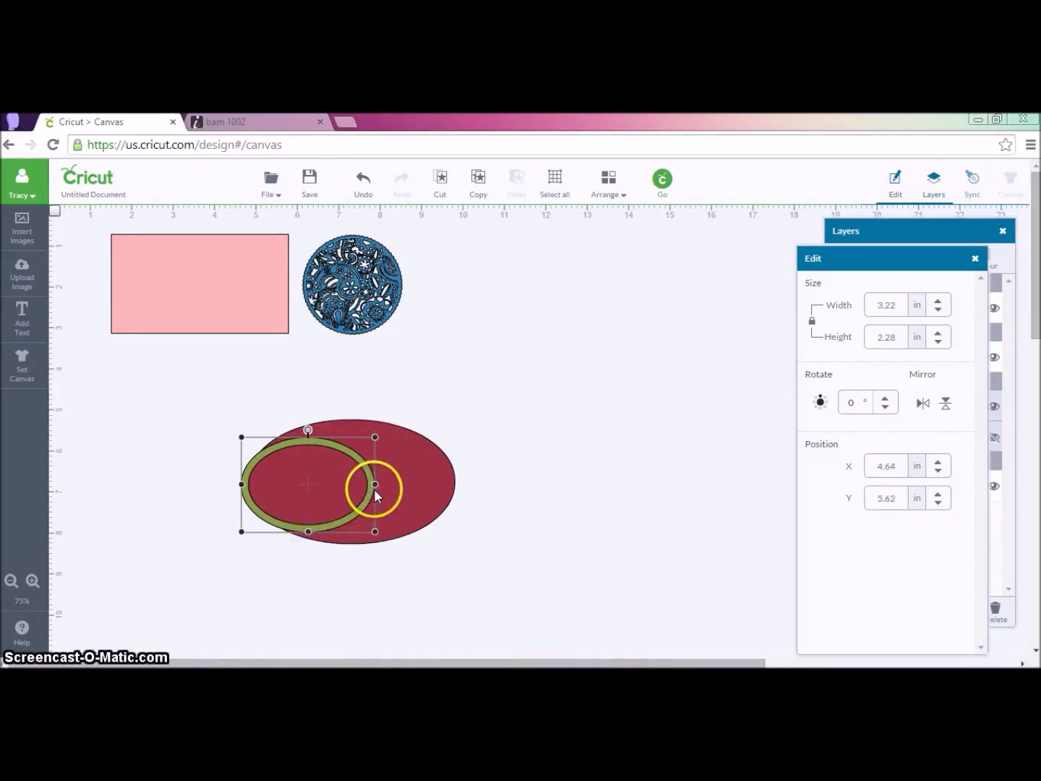
left_click_drag(374, 484, 465, 477)
left_click_drag(375, 478, 374, 454)
left_click_drag(354, 506, 363, 553)
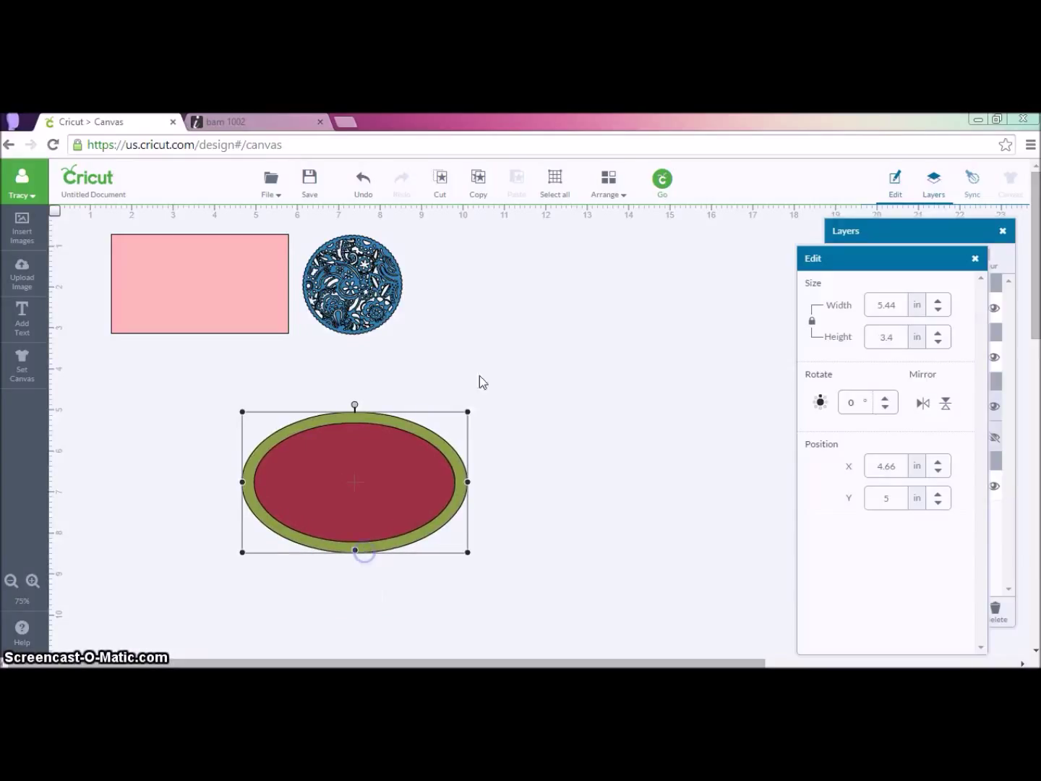
Step: Send the green ring behind the red oval, keeping the red oval centred inside the ring
left_click(609, 182)
left_click(636, 231)
left_click_drag(355, 520, 358, 520)
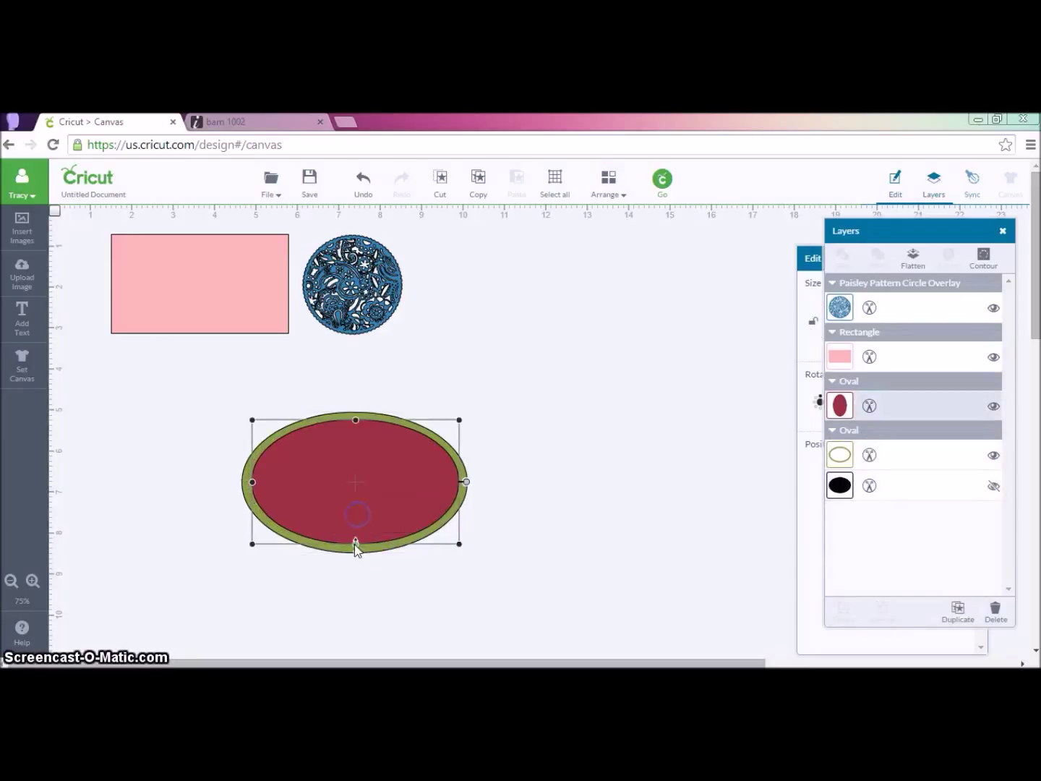
left_click(378, 610)
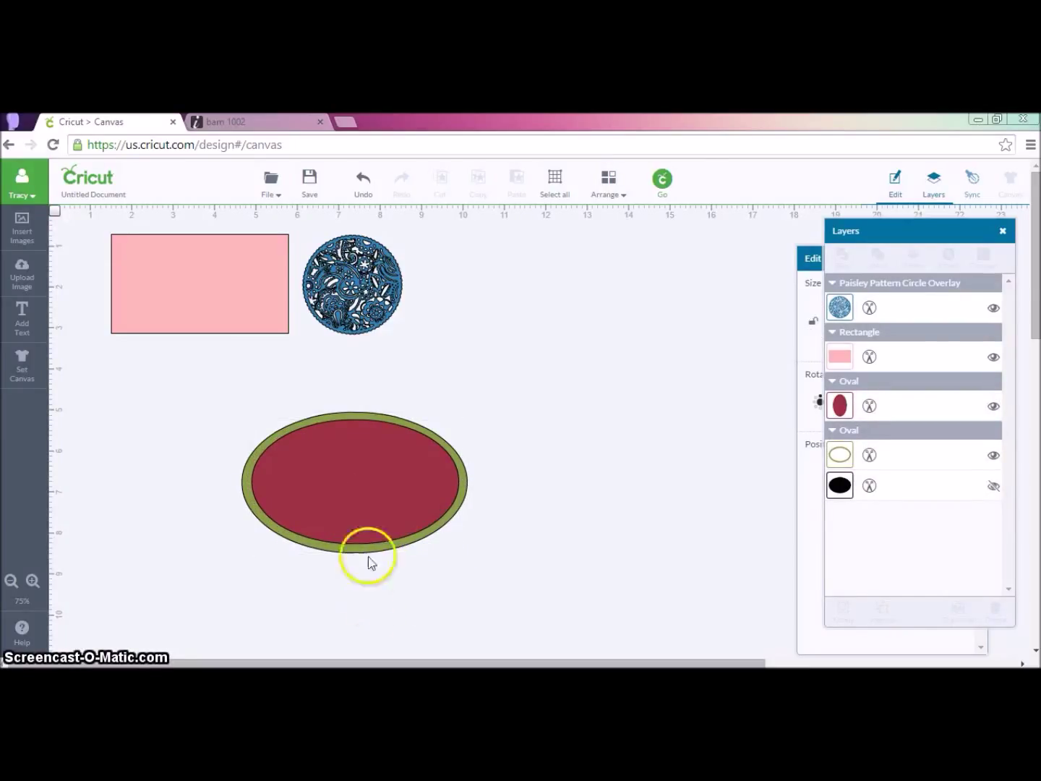
Step: Shrink the pink rectangle to about 0.9 by 1.5 in and place it against the green ring's left end as a handle
left_click_drag(205, 316, 210, 410)
left_click_drag(295, 373, 164, 376)
left_click_drag(140, 424, 217, 489)
left_click(238, 563)
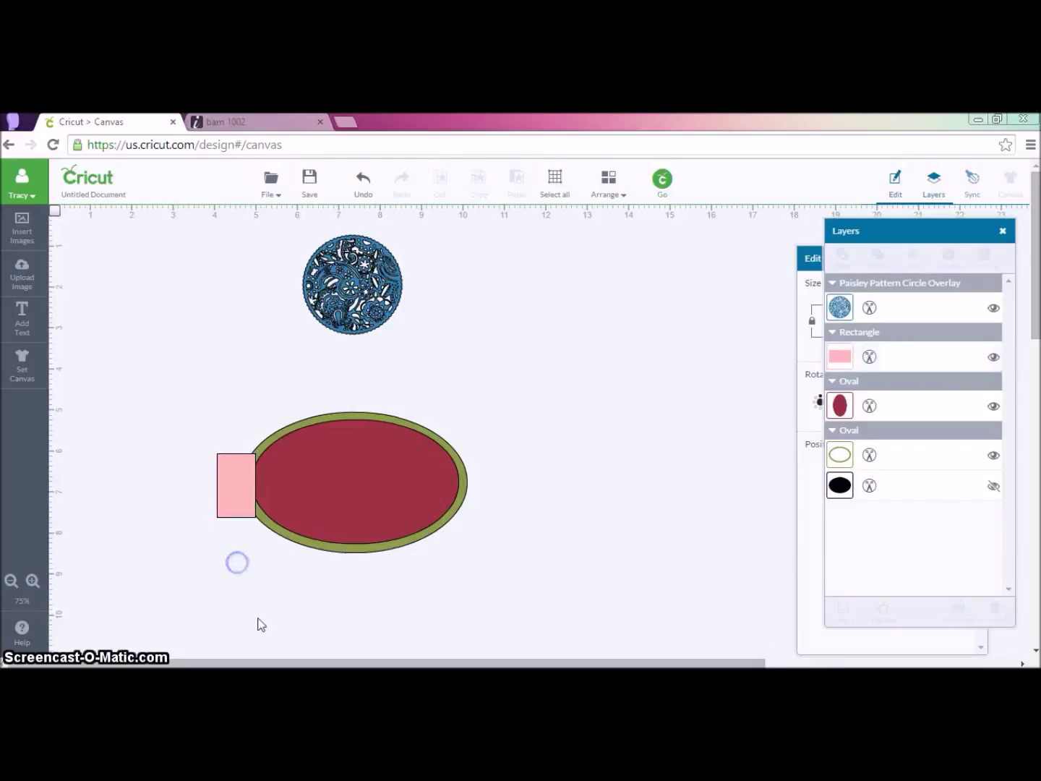
Step: Nudge the pink handle slightly outward and shorten it a little from its lower edge
left_click(219, 497)
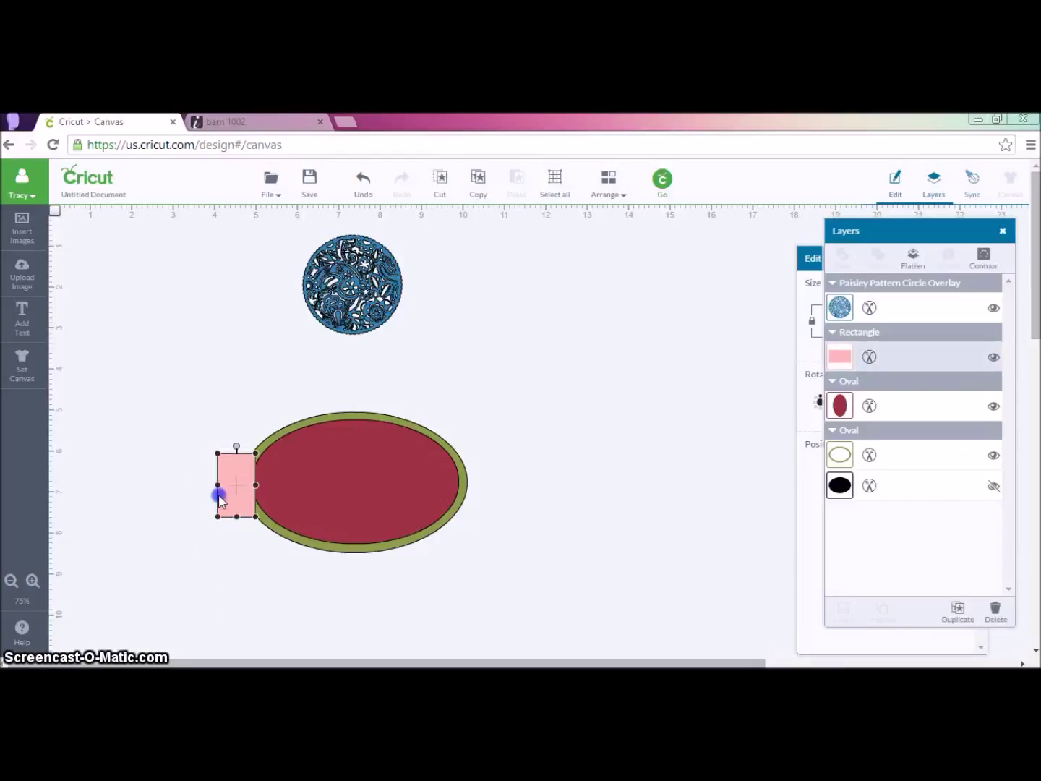
left_click_drag(218, 498, 214, 497)
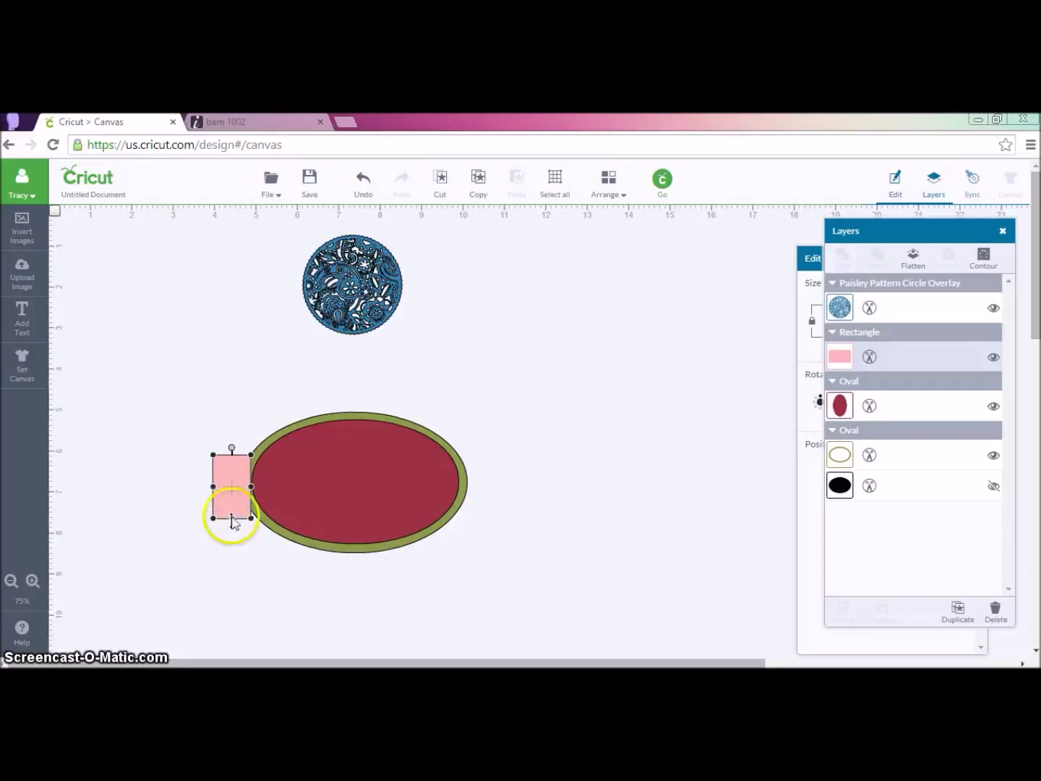
left_click_drag(231, 517, 230, 510)
left_click(230, 549)
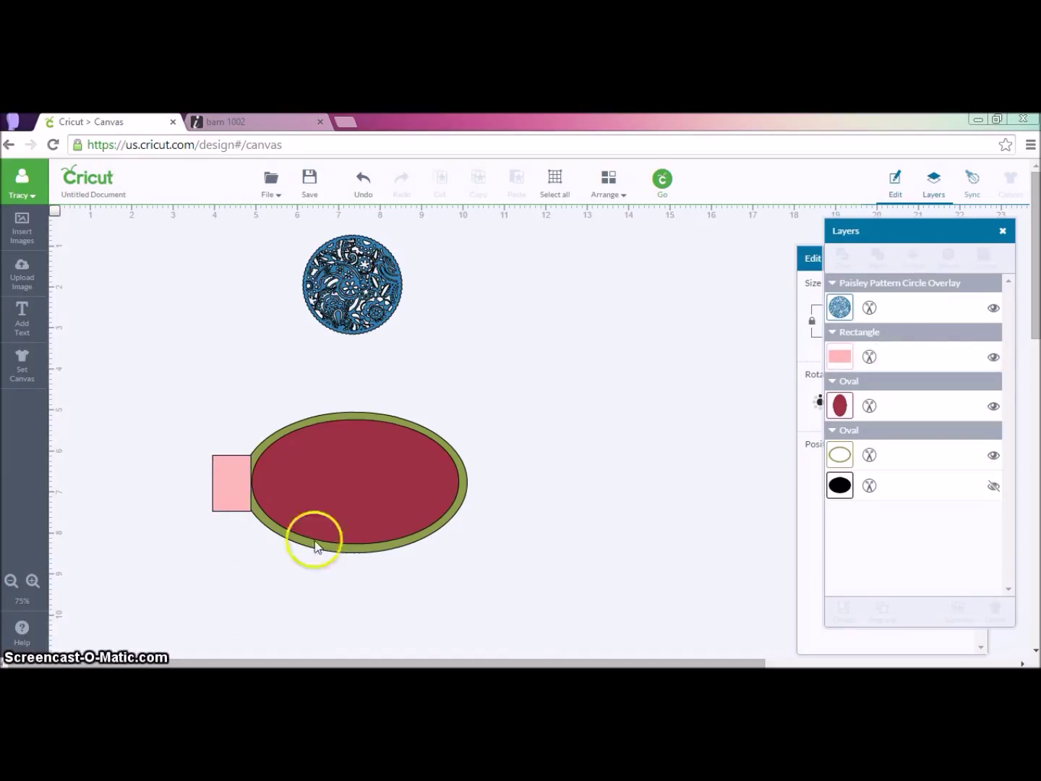
Step: Move the red oval clear of the ring and weld the pink handle to the green ring
left_click_drag(344, 502, 658, 557)
left_click_drag(170, 377, 514, 591)
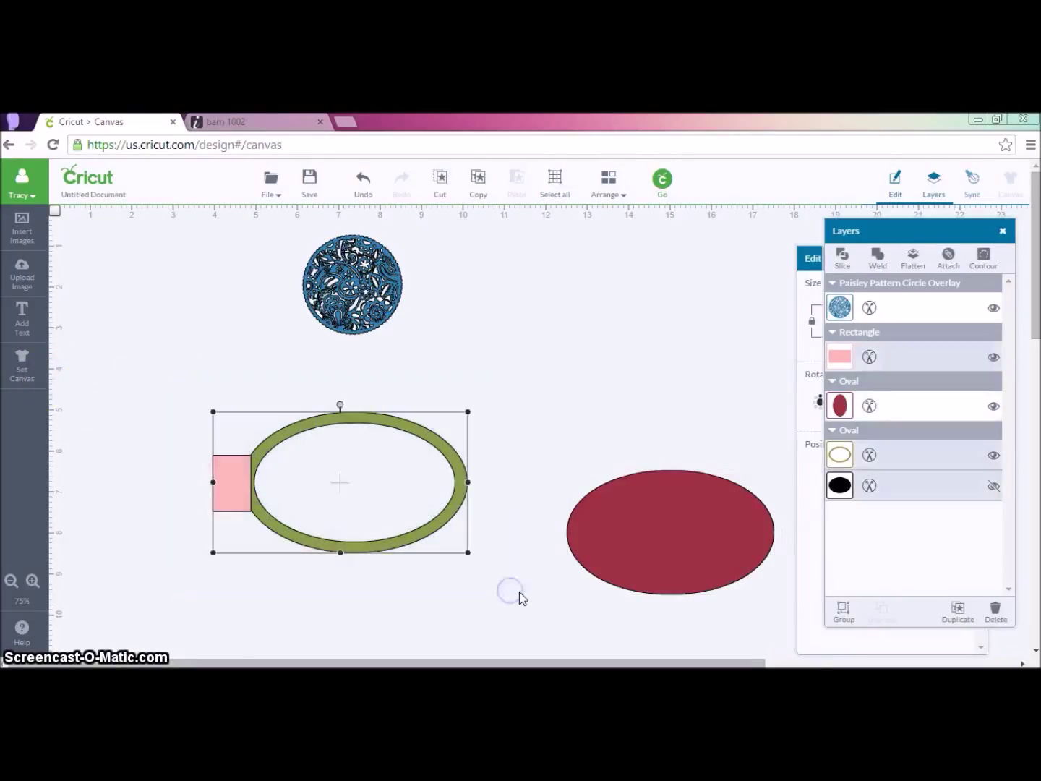
left_click(872, 256)
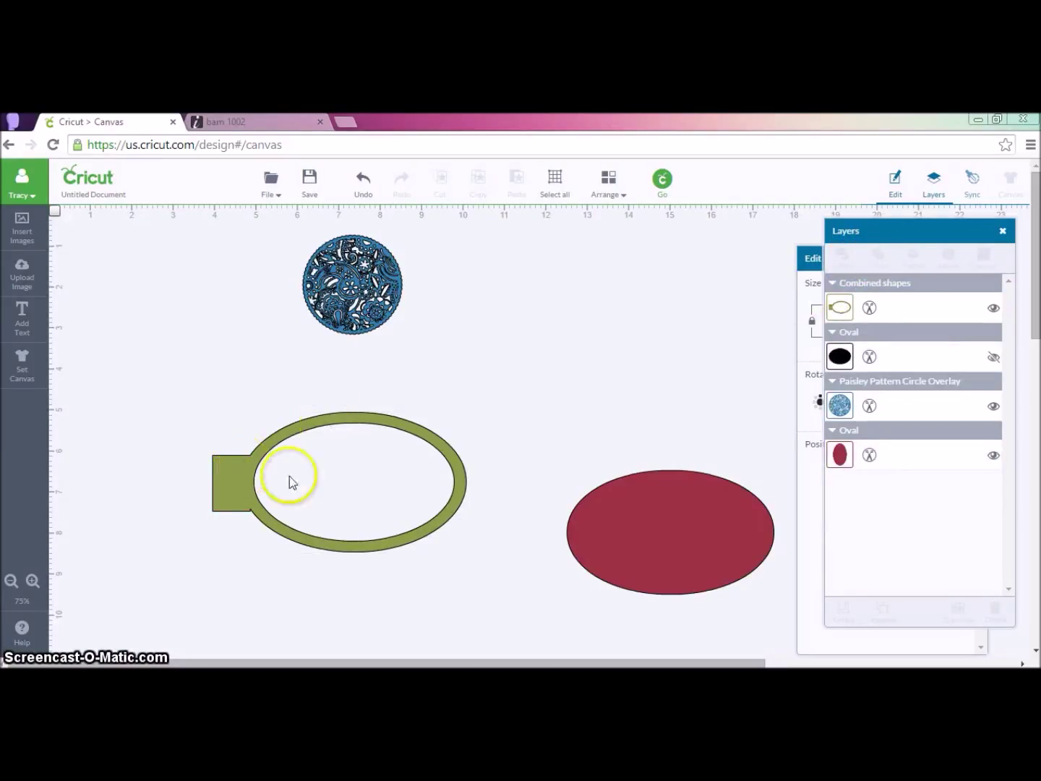
Step: Move the welded green frame to the canvas's upper-left corner and enlarge the paisley circle mid-canvas to about 5.8 in across
left_click_drag(314, 499, 150, 311)
left_click_drag(348, 307, 401, 496)
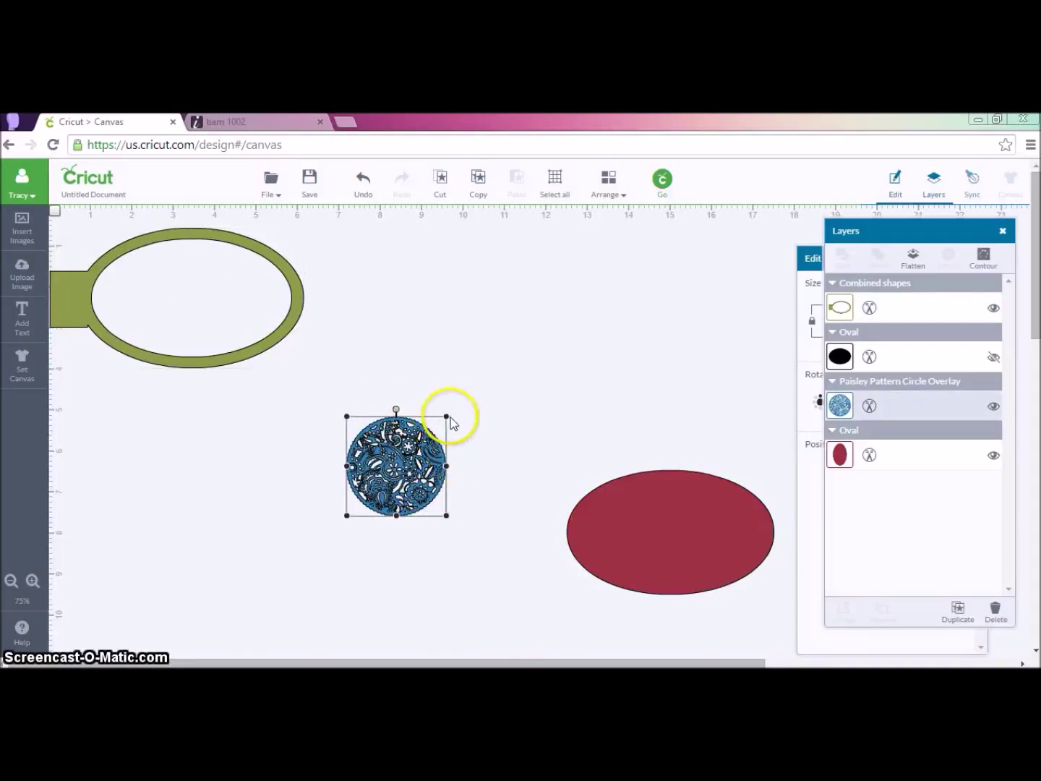
left_click_drag(447, 418, 607, 279)
Step: Position the red oval within the upper middle part of the enlarged paisley circle
left_click_drag(623, 530, 421, 428)
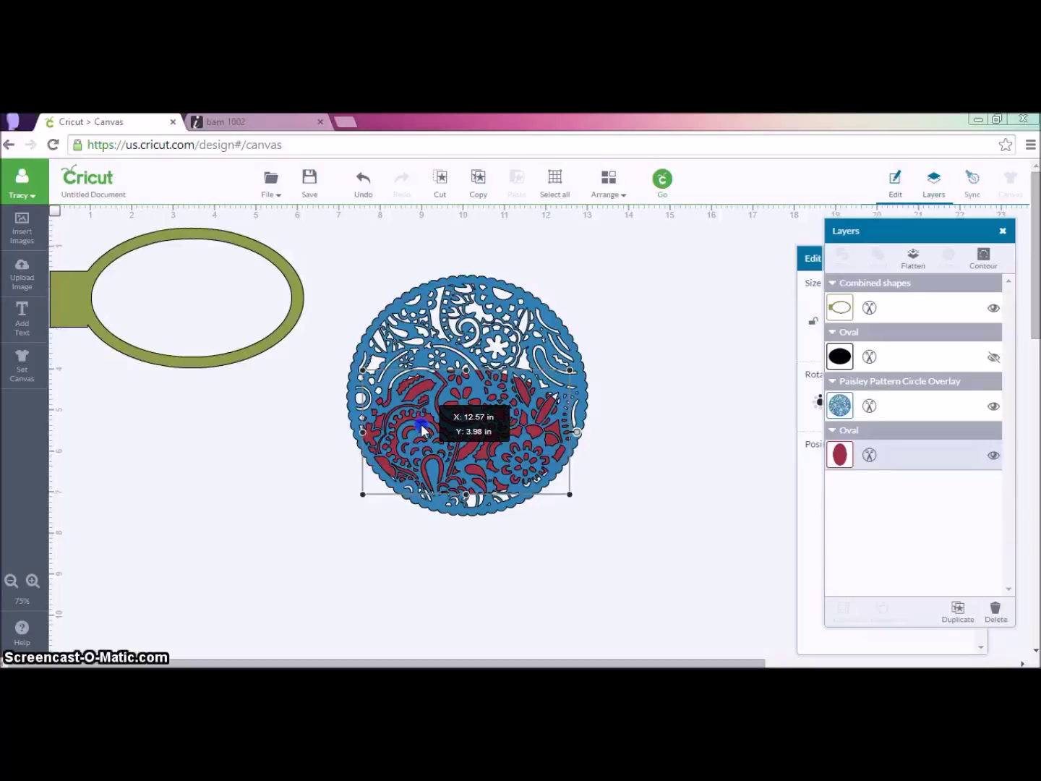
left_click_drag(421, 424, 421, 415)
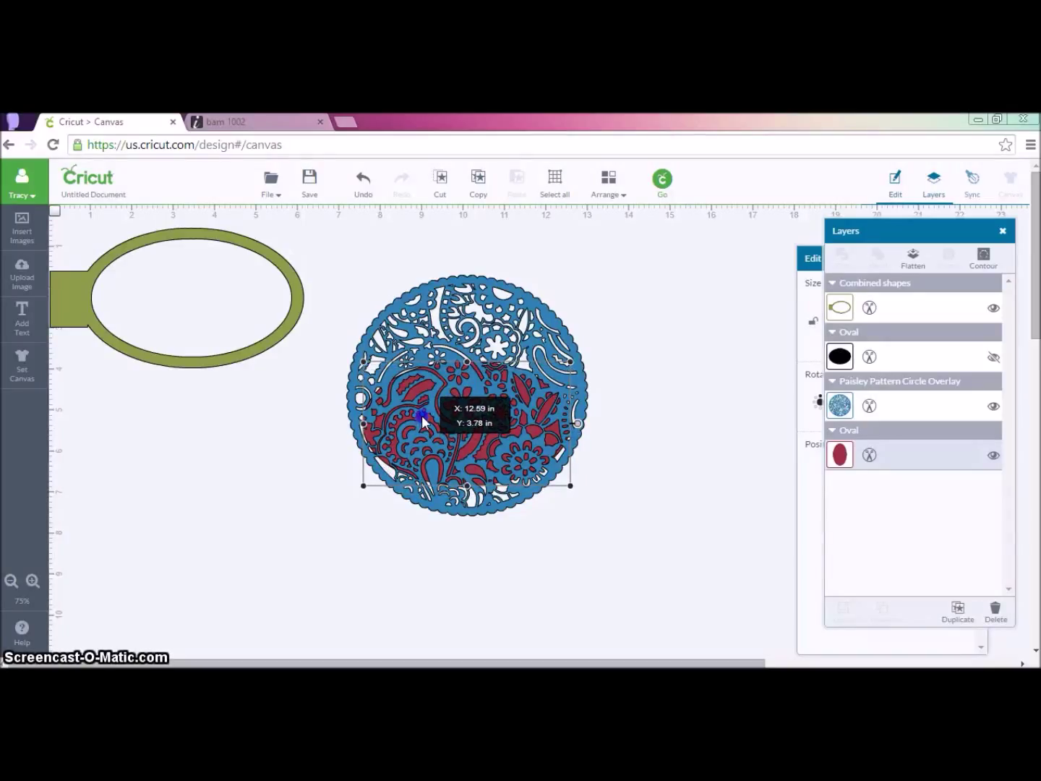
left_click_drag(422, 415, 423, 364)
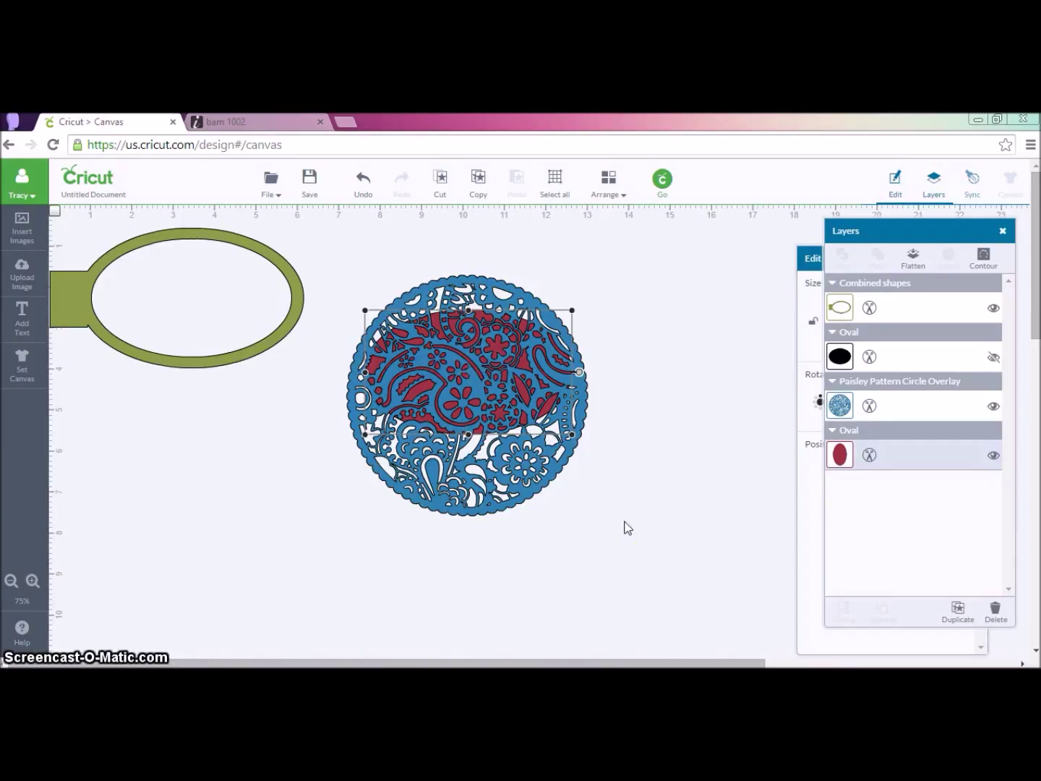
left_click(365, 318)
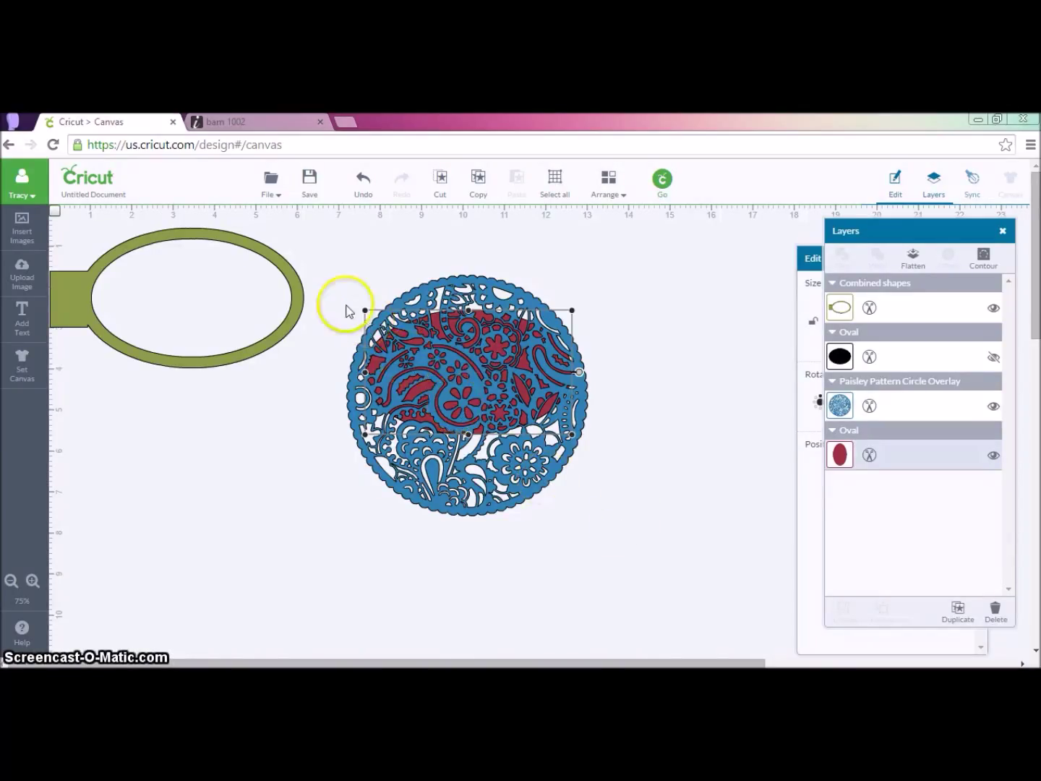
Step: Slice the paisley circle with the red oval
left_click_drag(322, 257, 659, 590)
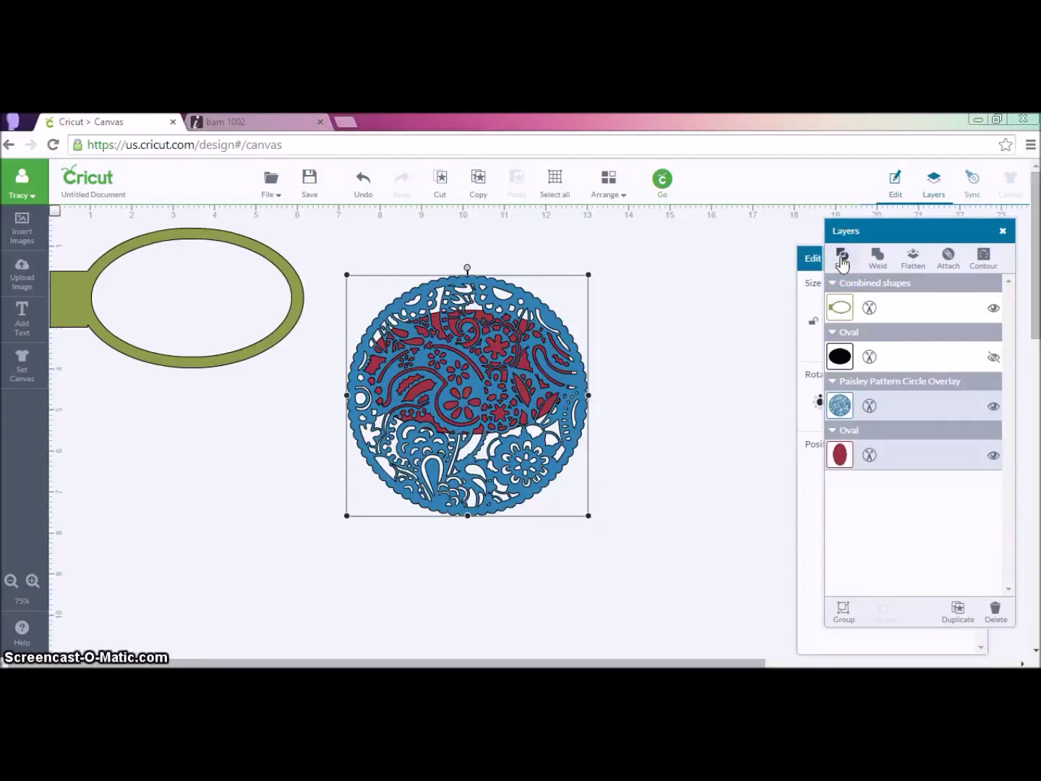
left_click_drag(842, 264, 611, 458)
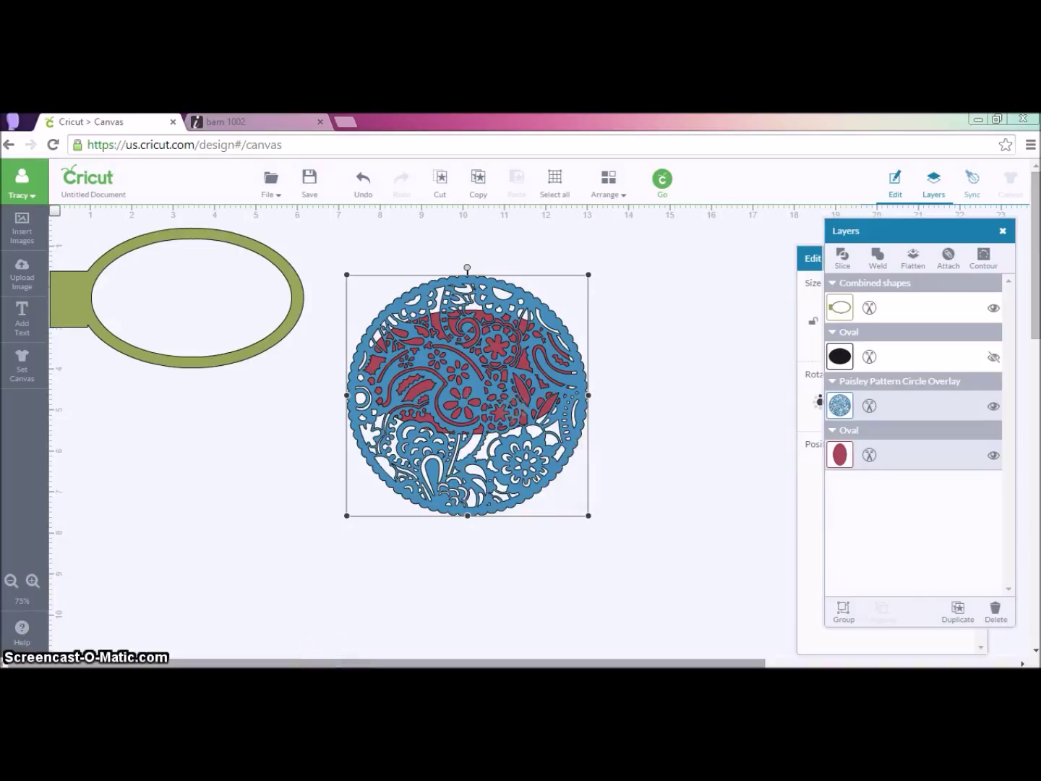
key("Escape")
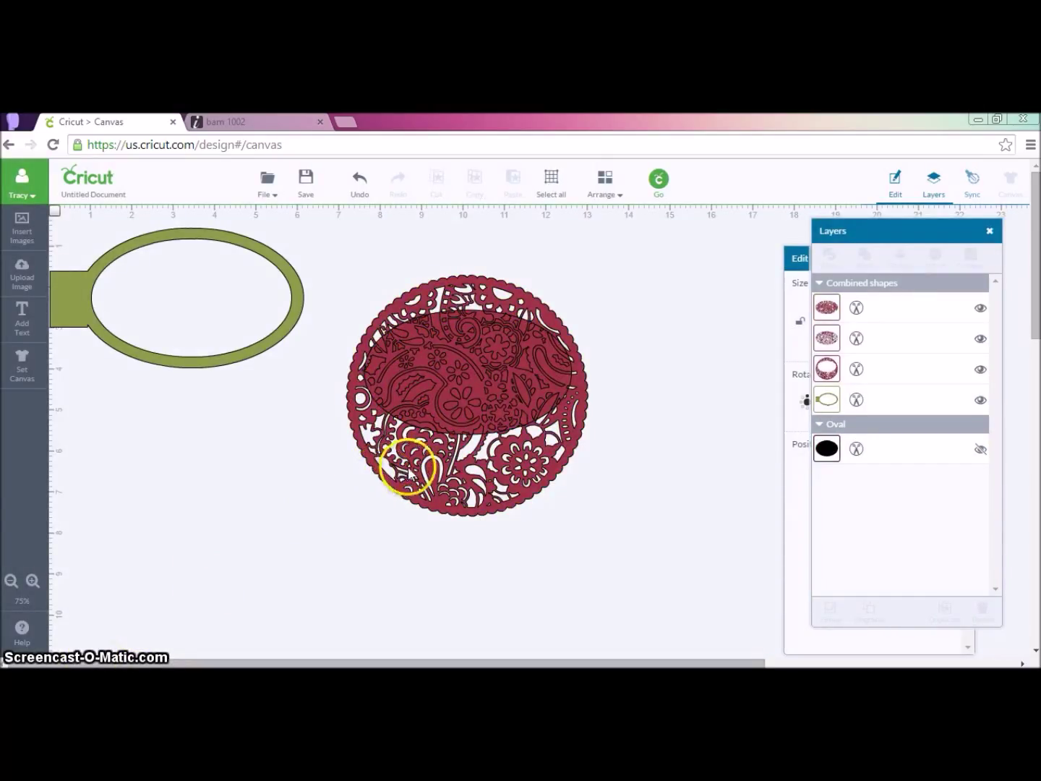
Step: Pull the sliced paisley pieces apart and delete the outer circle with the oval hole
left_click(500, 423)
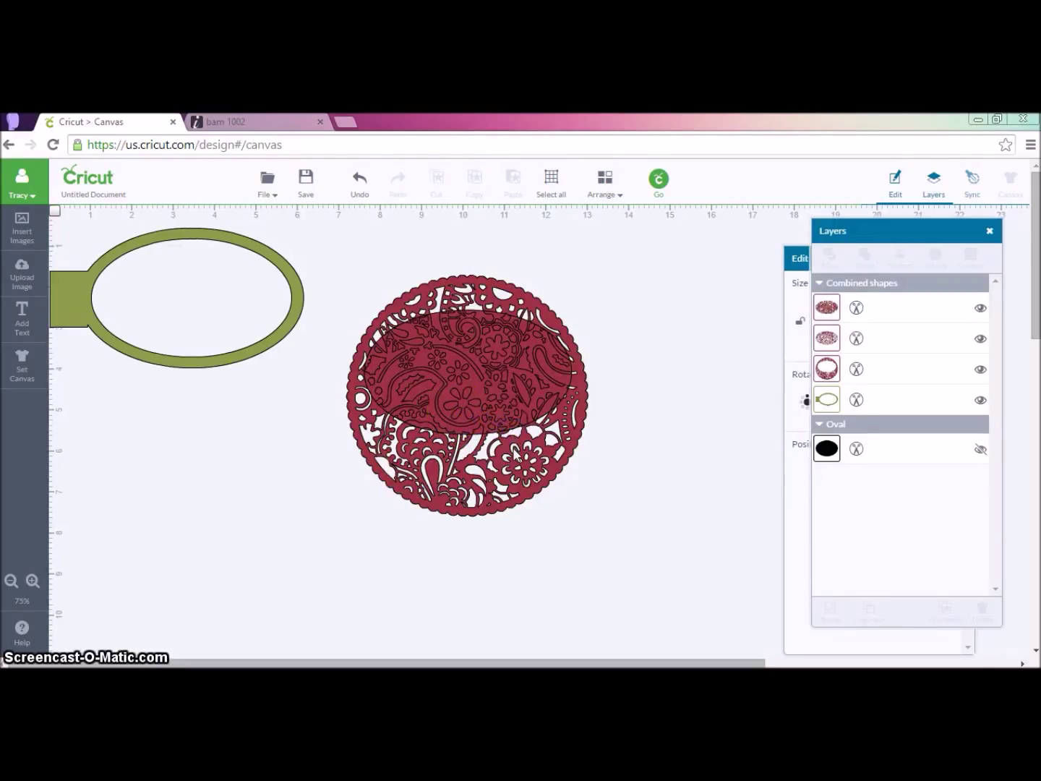
left_click_drag(501, 424, 632, 627)
left_click_drag(457, 499, 255, 607)
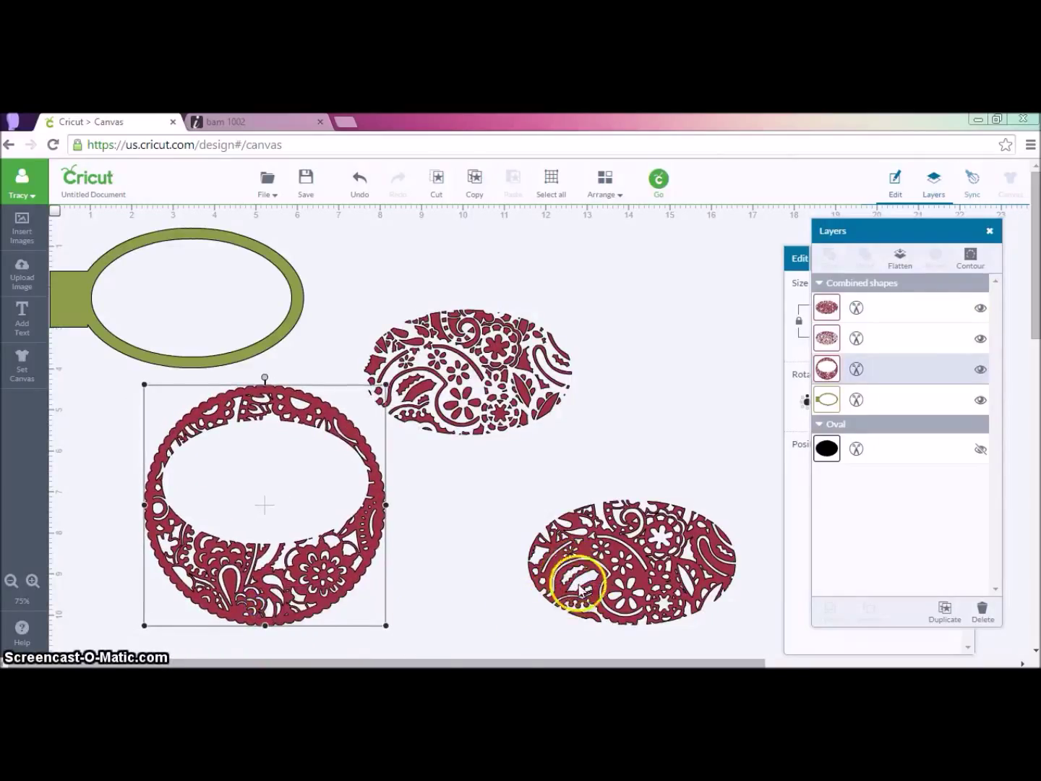
left_click_drag(582, 589, 563, 544)
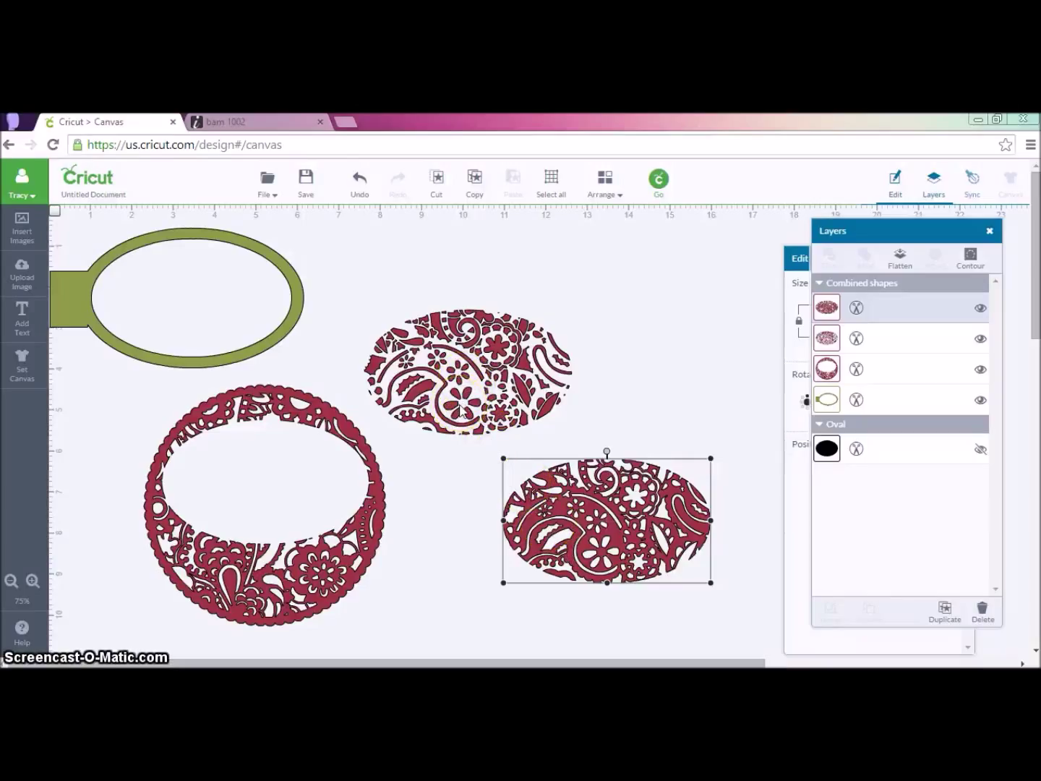
right_click(329, 431)
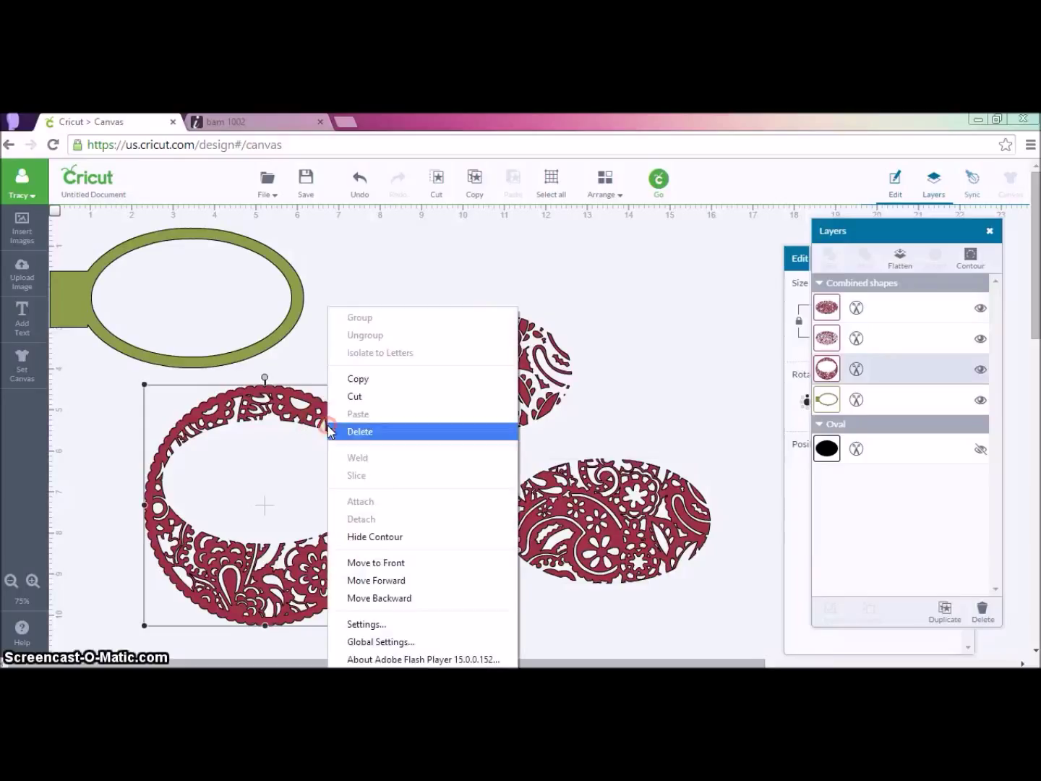
left_click(384, 432)
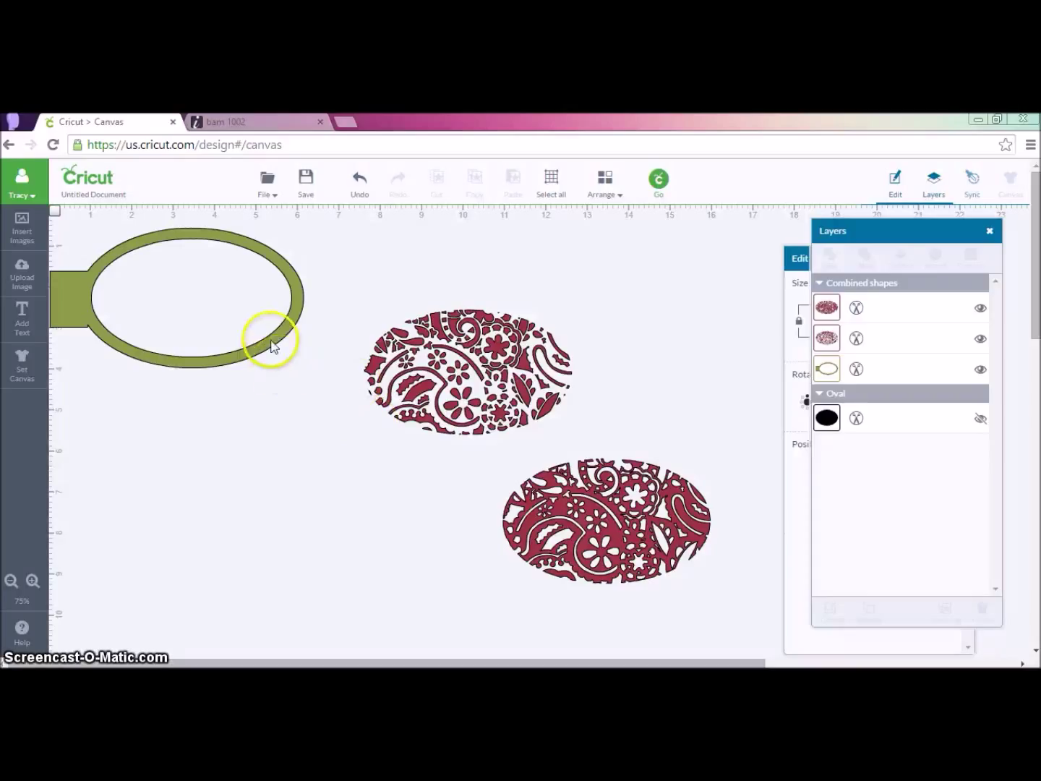
Step: Move the green frame around the upper paisley oval, to about X 6.74, Y 2.34 in
left_click_drag(291, 341, 550, 418)
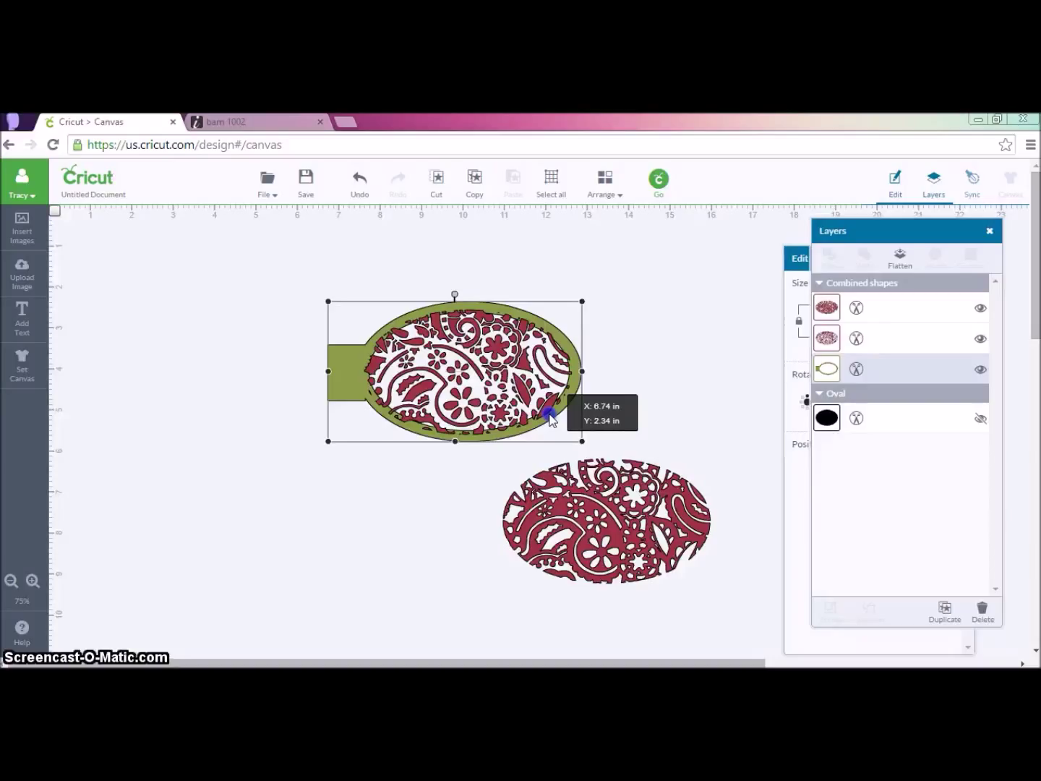
left_click_drag(549, 417, 550, 417)
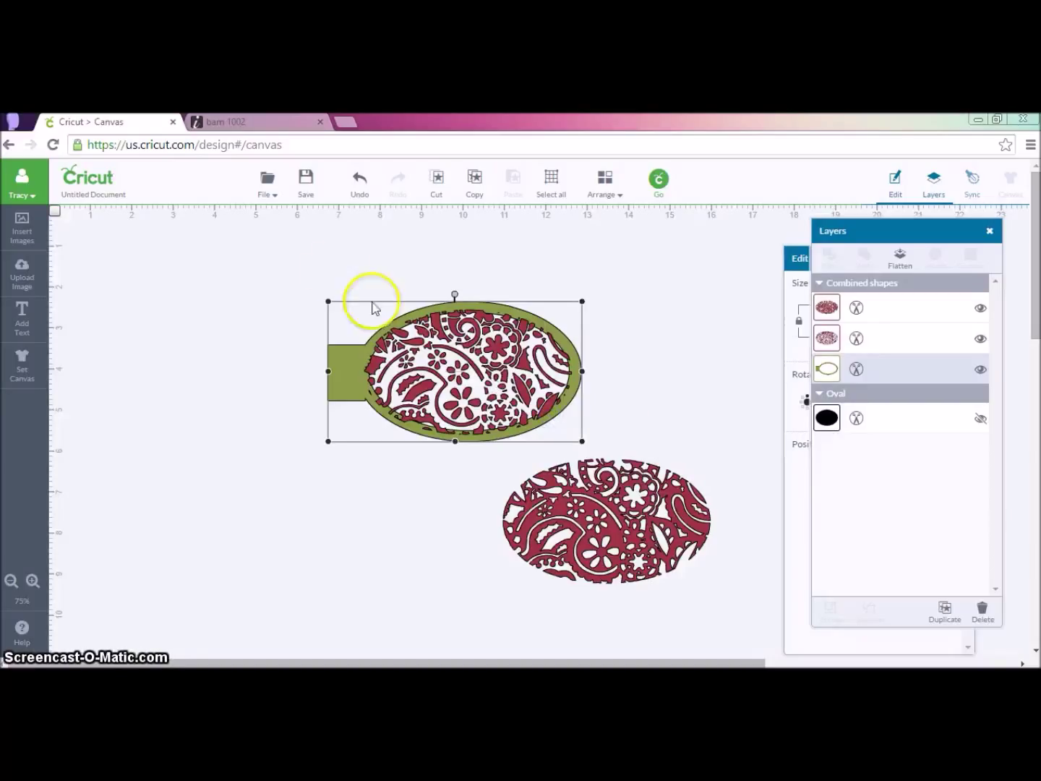
left_click(272, 265)
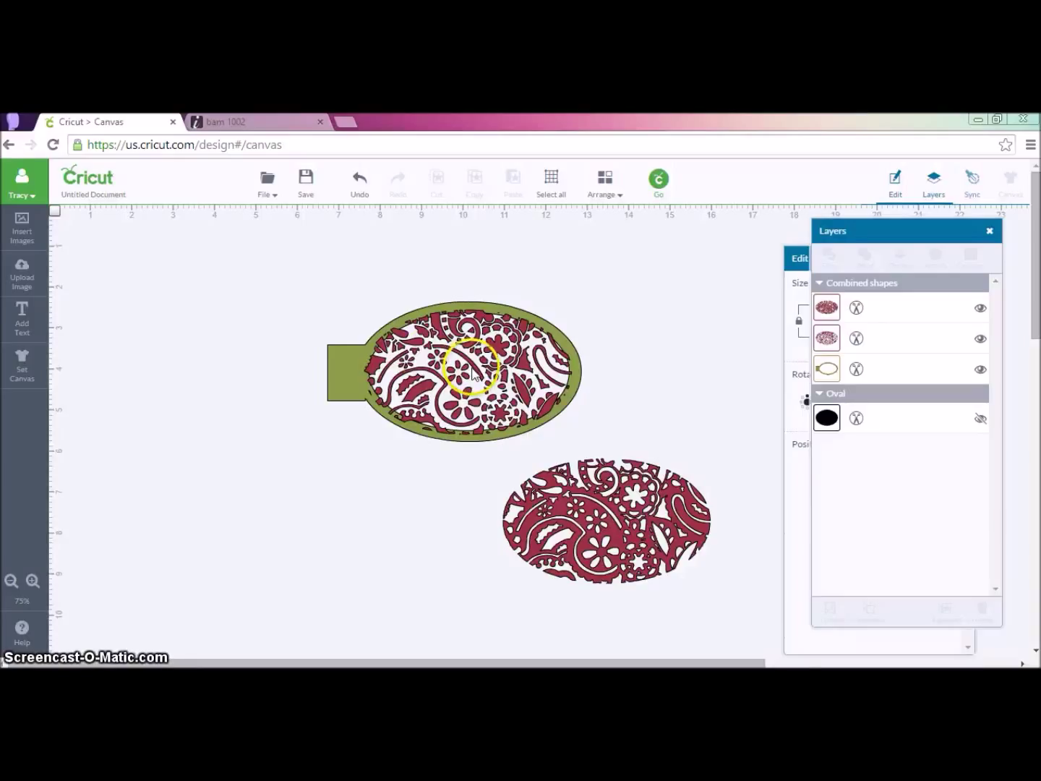
Step: Try welding the green frame to the paisley oval of loose pieces inside it, and undo the weld
left_click_drag(281, 299, 614, 454)
left_click(864, 260)
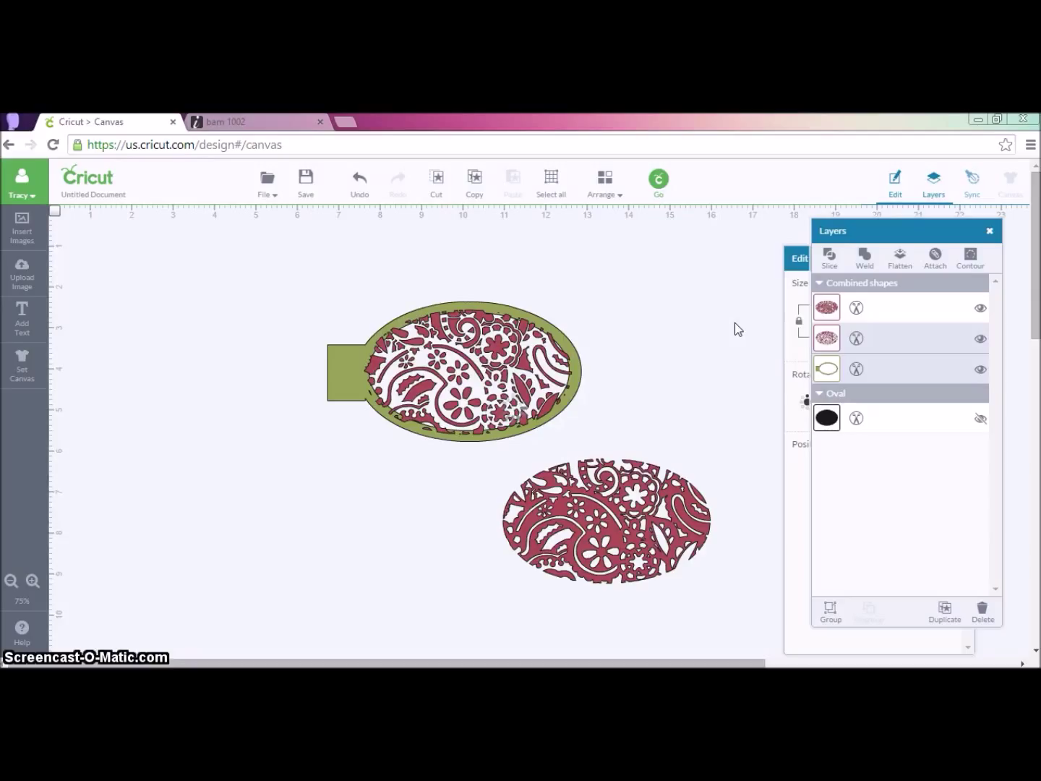
left_click(634, 529)
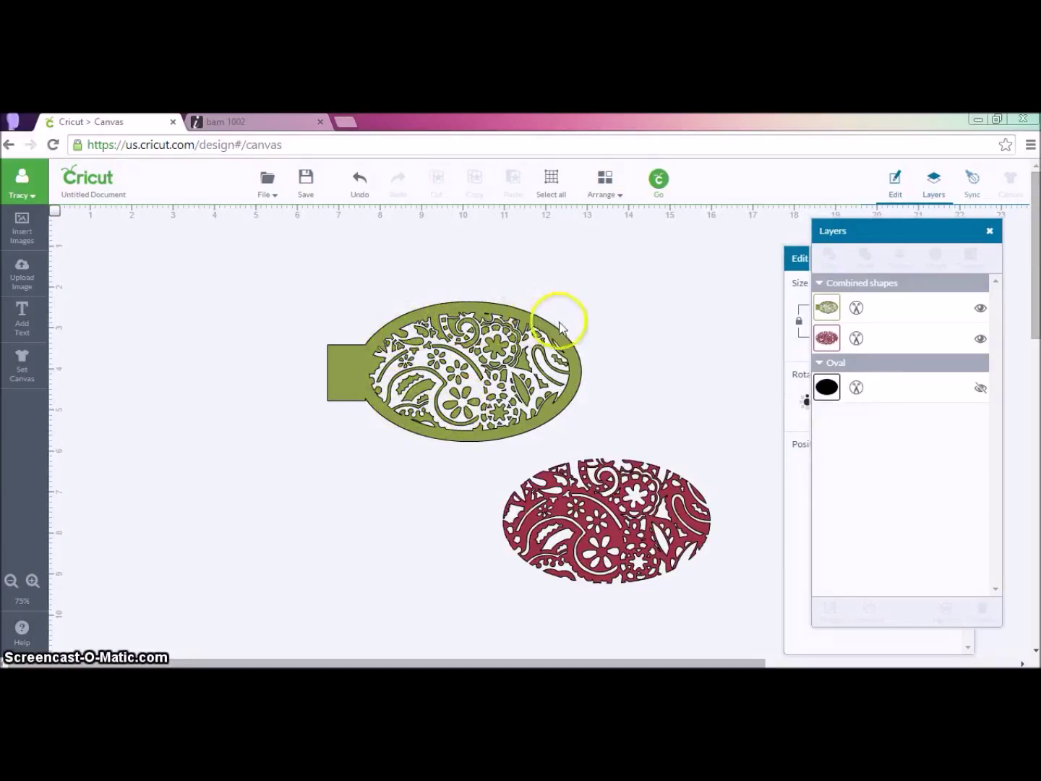
left_click(363, 183)
Step: Take the paisley oval made of loose pieces out of the green frame and delete it
left_click_drag(465, 370, 301, 576)
right_click(301, 575)
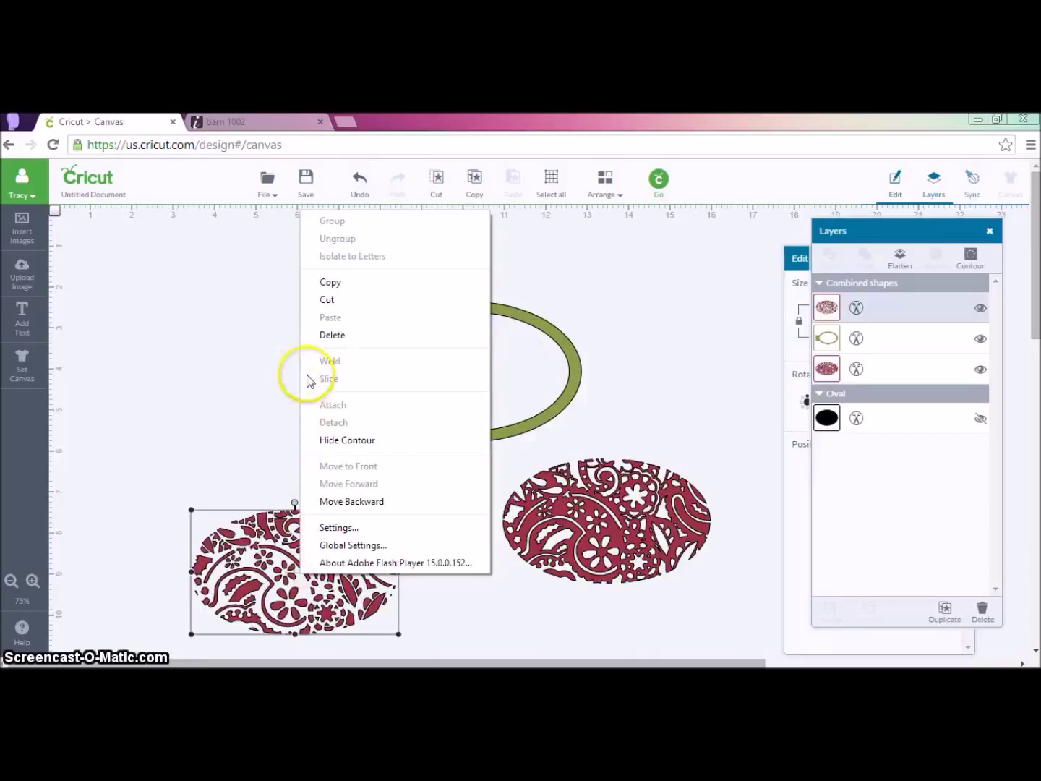
left_click(334, 335)
Step: Place the remaining connected paisley oval inside the green frame, bring it to the front, and centre it over the ring's opening
left_click_drag(613, 481, 480, 356)
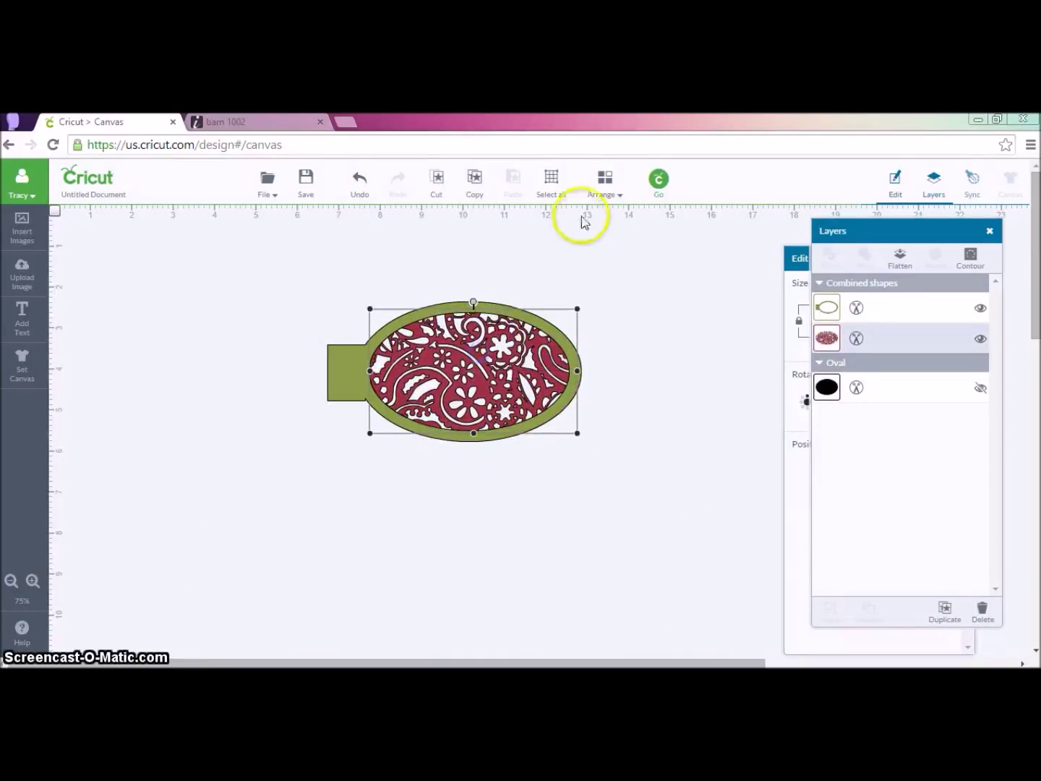
left_click(605, 178)
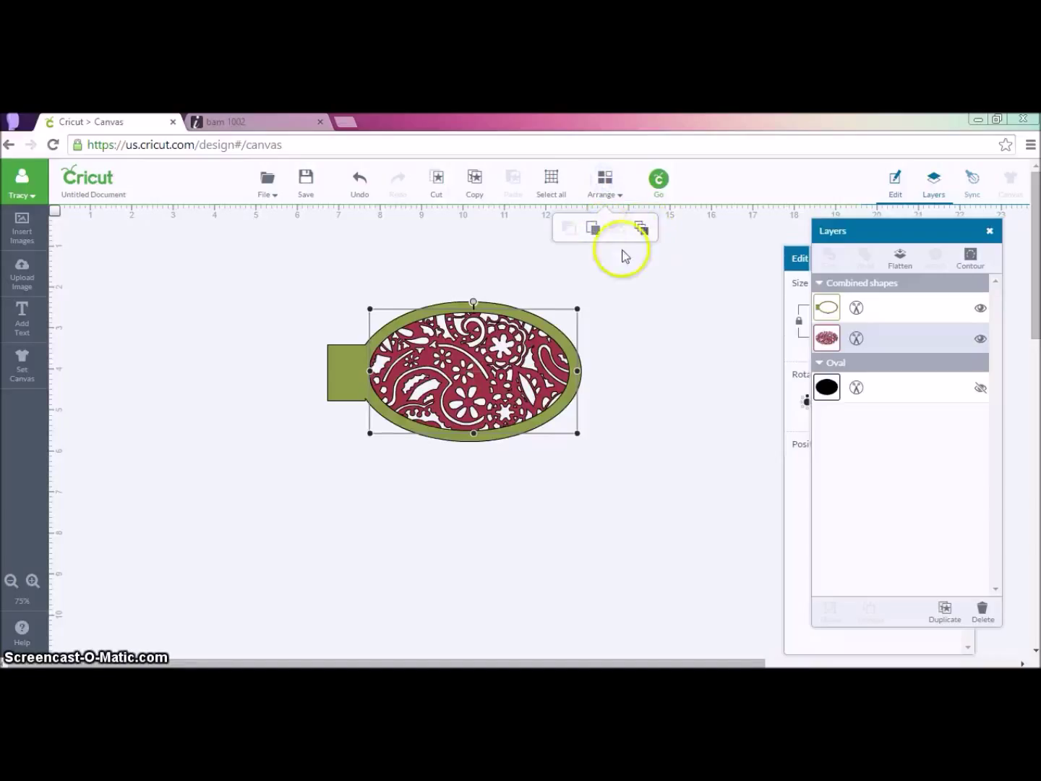
left_click(642, 229)
left_click(479, 387)
left_click_drag(477, 386, 472, 385)
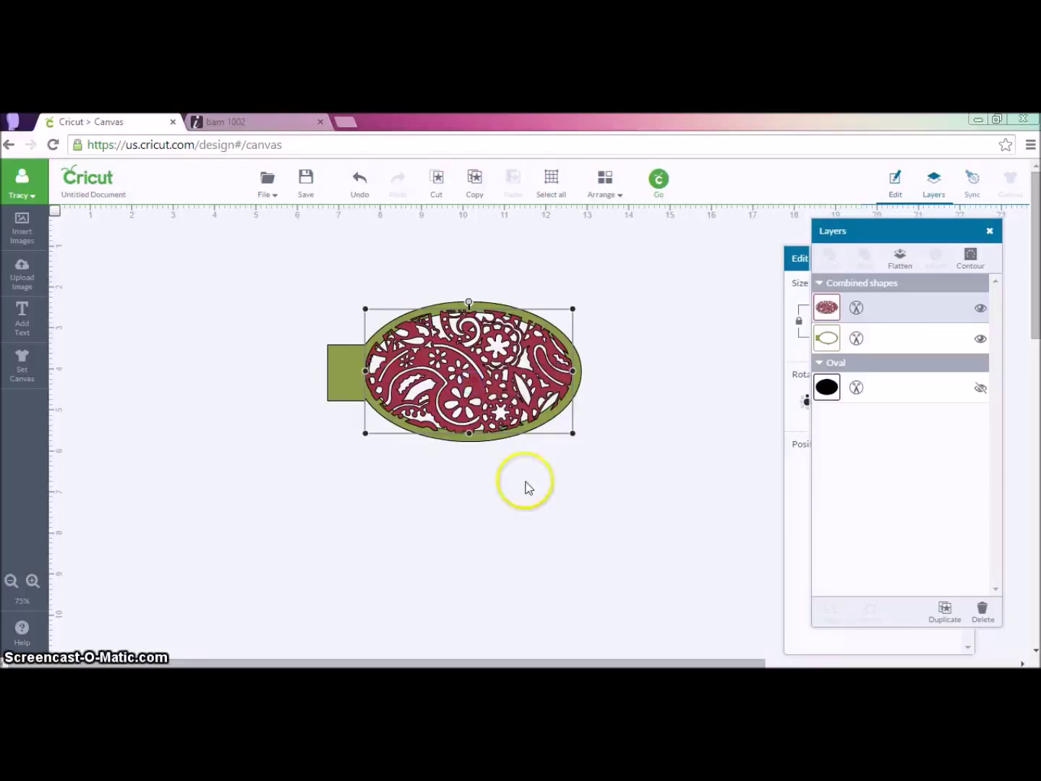
Step: Weld the green handled frame and the paisley oval inside it into one shape
left_click(320, 265)
left_click_drag(288, 259, 604, 479)
left_click(870, 260)
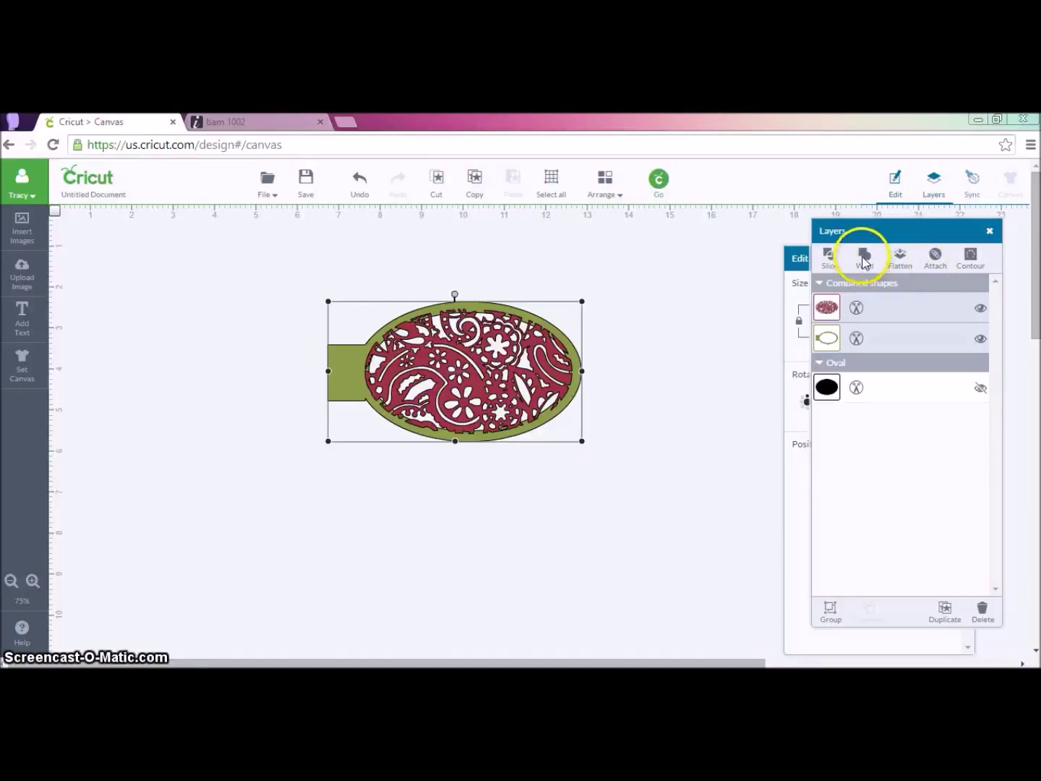
Step: Dismiss the browser's plug-in warning and move the welded paisley stencil a little lower on the canvas
left_click(402, 374)
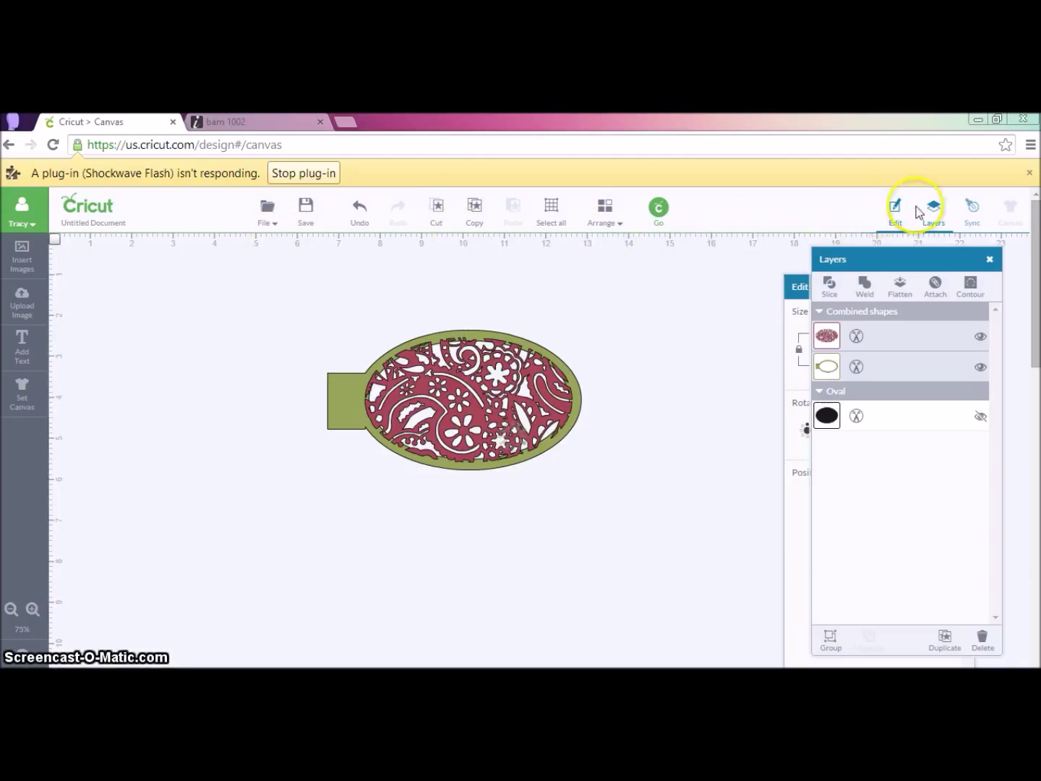
left_click(1029, 173)
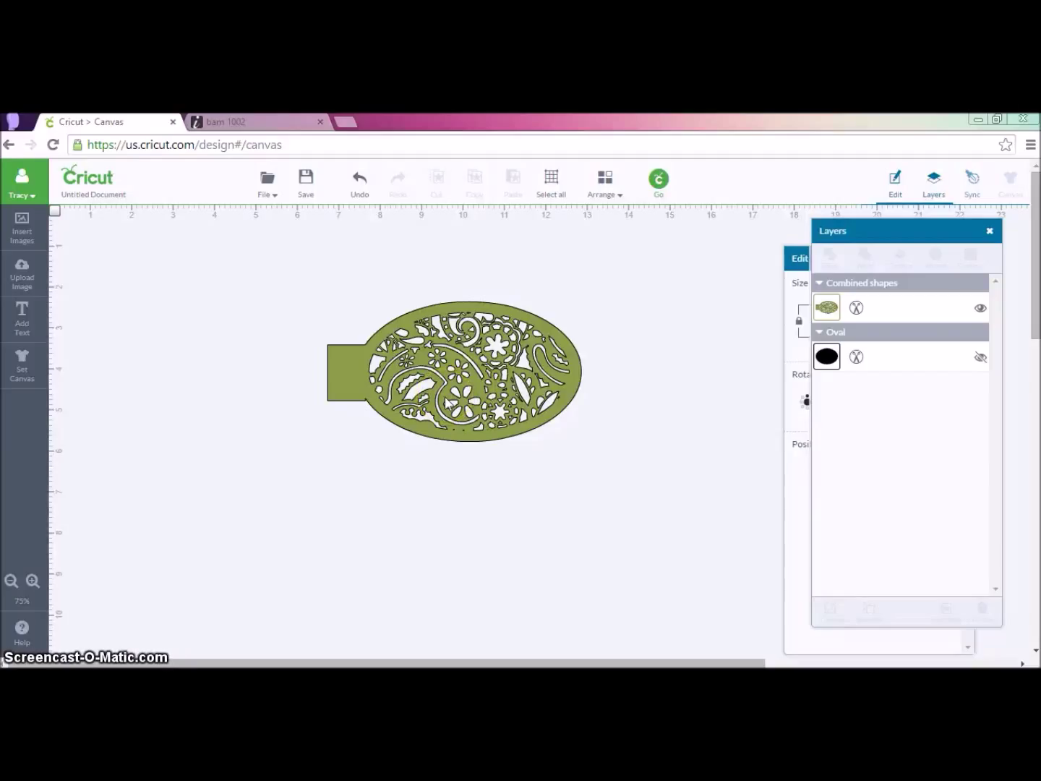
left_click_drag(351, 374, 337, 425)
left_click(685, 431)
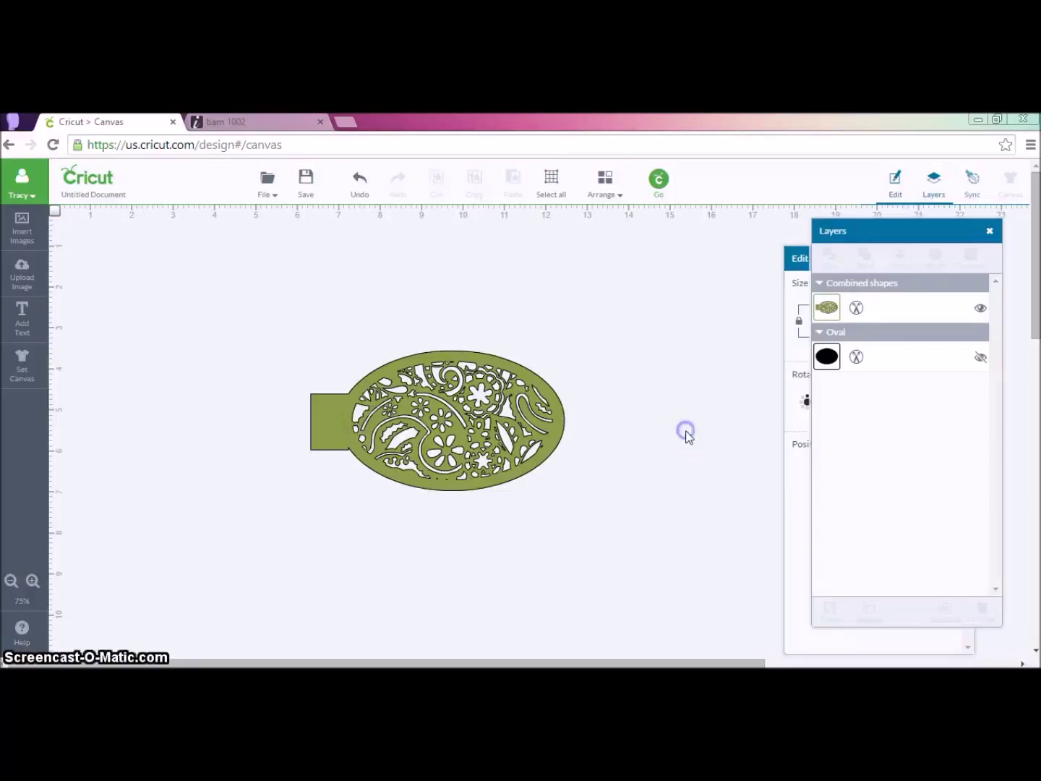
Step: Set the welded stencil's height to 3.67 in with its proportions locked
left_click(554, 439)
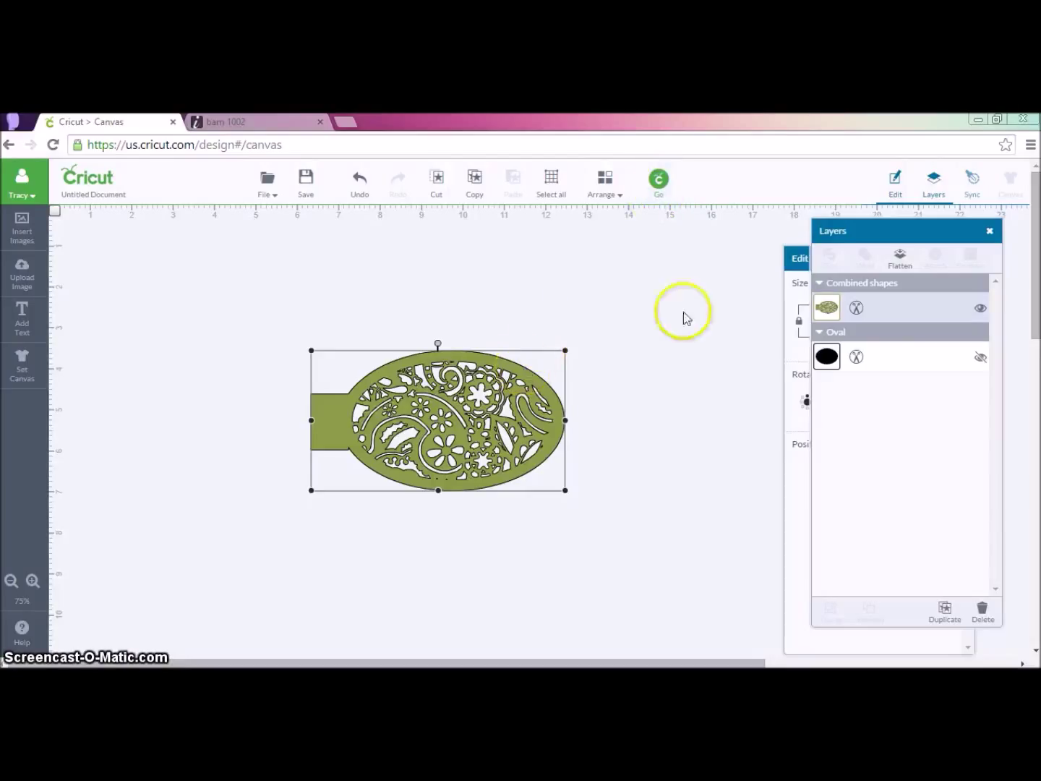
left_click(804, 259)
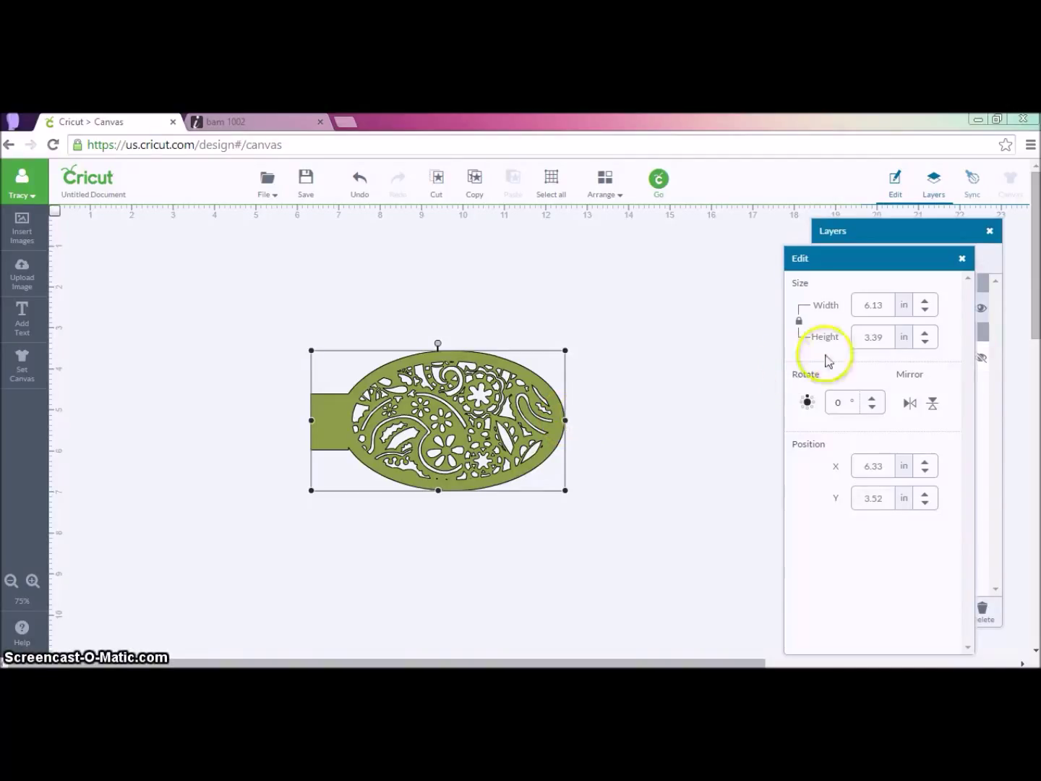
left_click(878, 338)
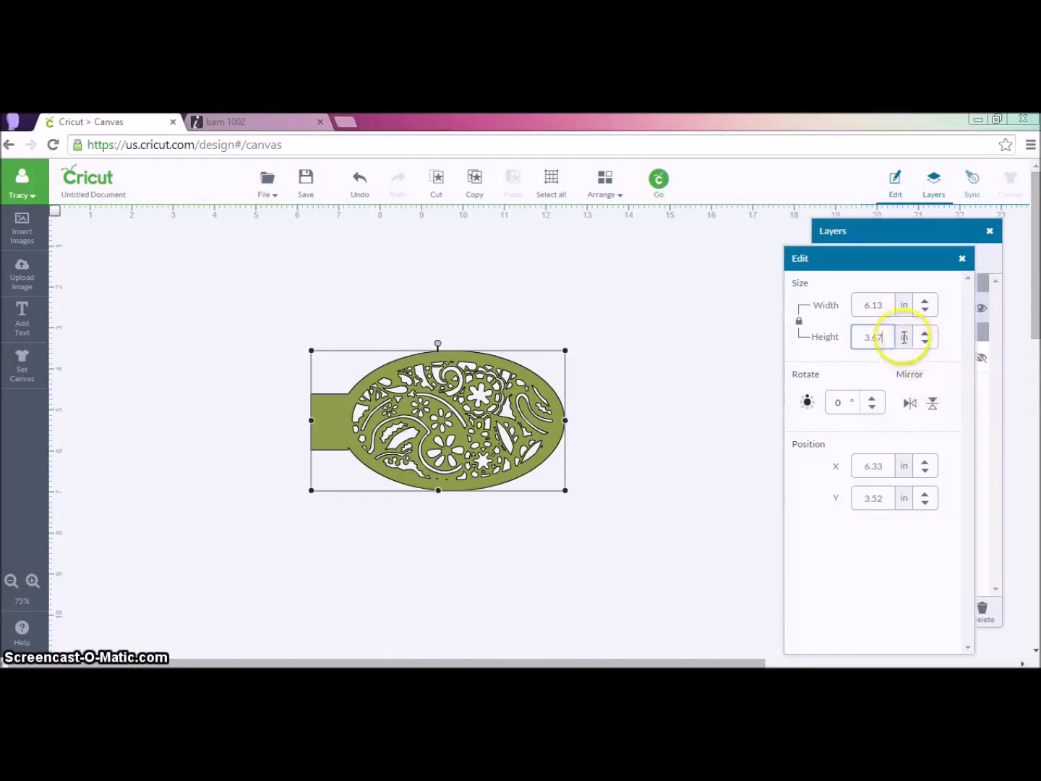
left_click(691, 355)
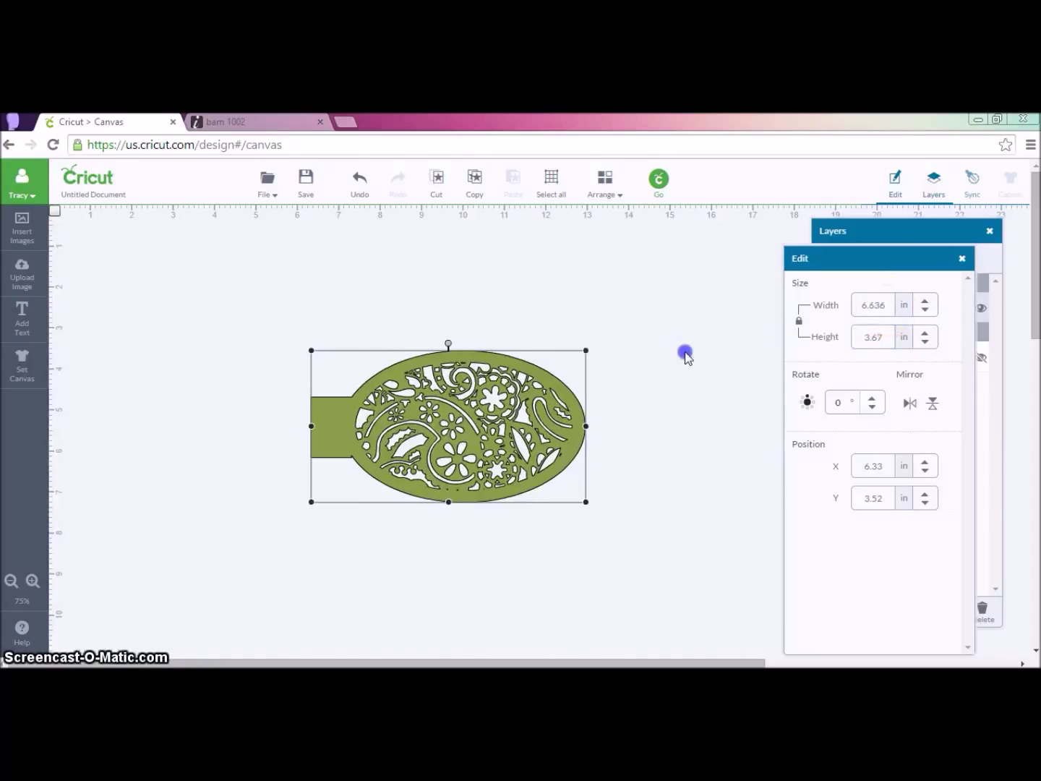
Step: Unlock the stencil's proportions and try a width of 5.25 in, followed by 5.75 in
left_click(798, 322)
left_click_drag(889, 307, 831, 309)
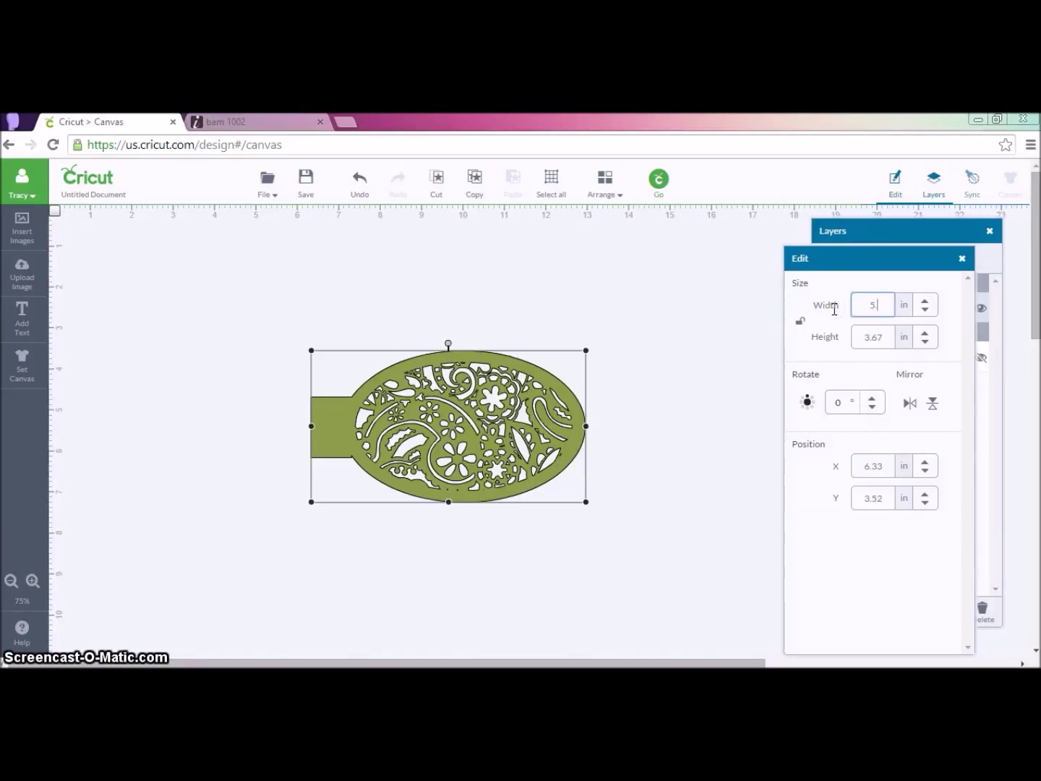
type("5.25")
key("Return")
left_click(814, 360)
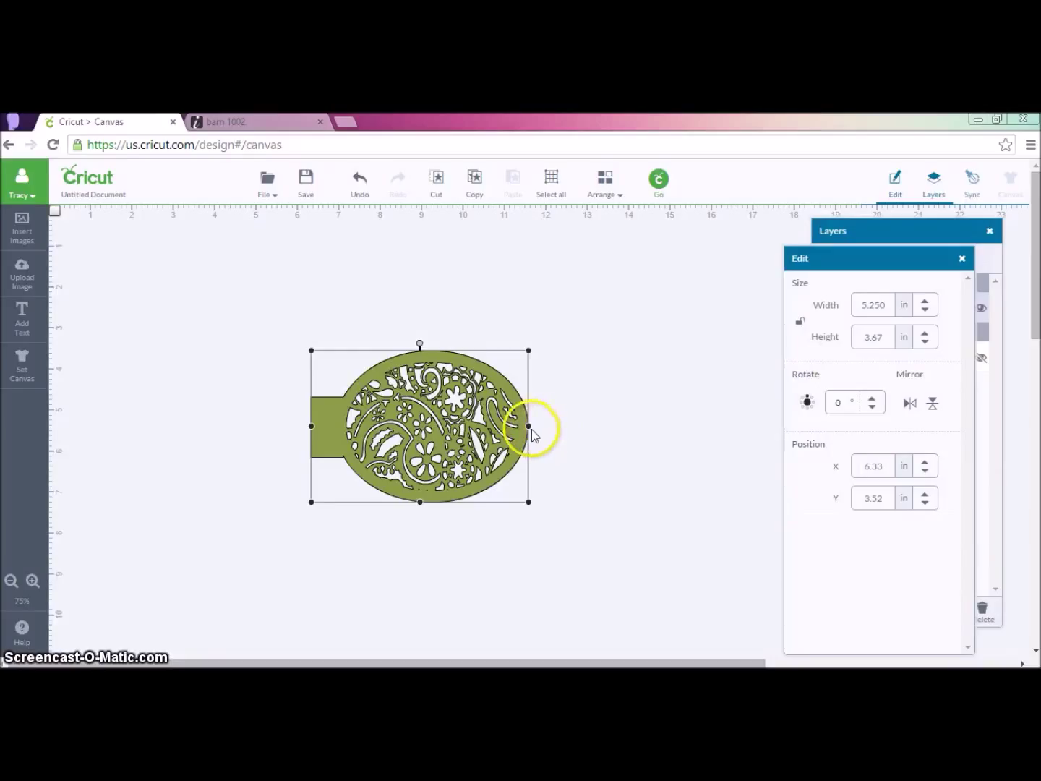
left_click_drag(888, 305, 867, 306)
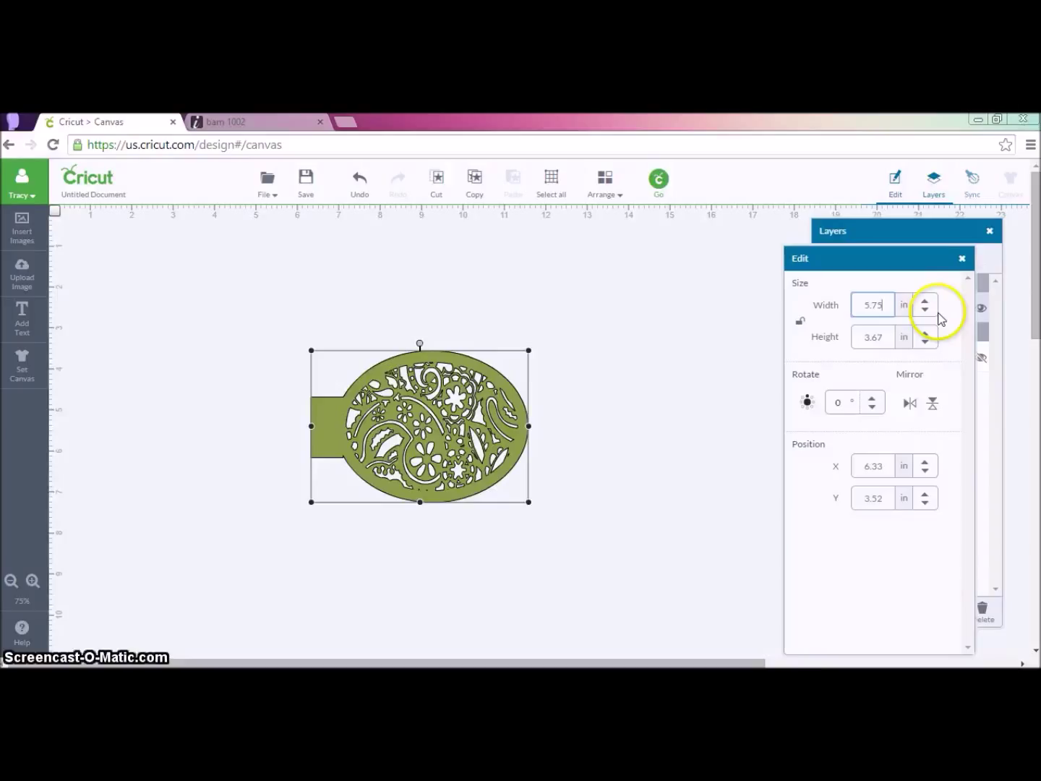
key("Return")
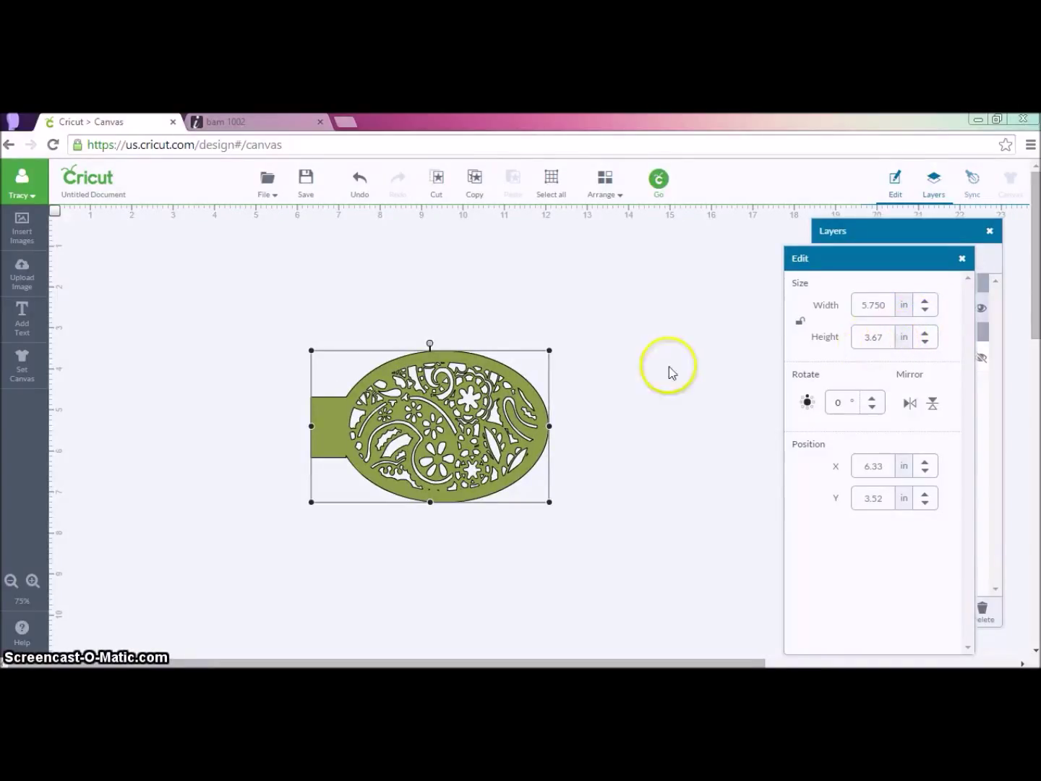
Step: Stretch the stencil horizontally away from its handle to a width of about 6.55 in and deselect it
left_click(548, 426)
left_click_drag(548, 427, 581, 428)
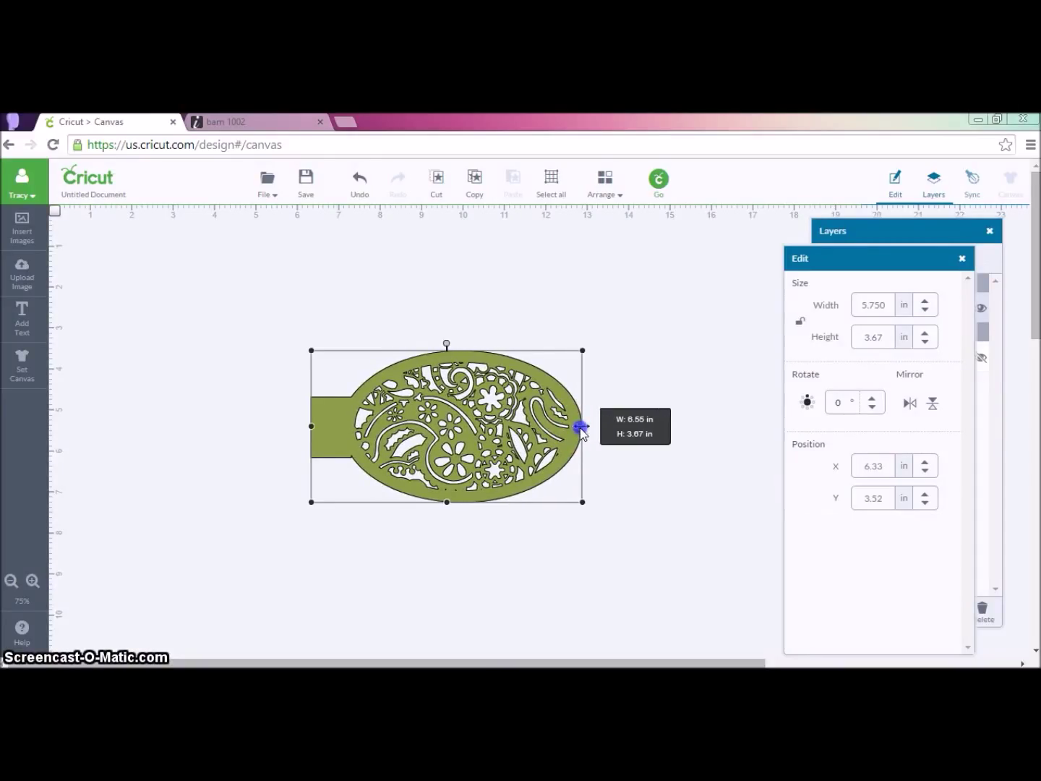
left_click(614, 474)
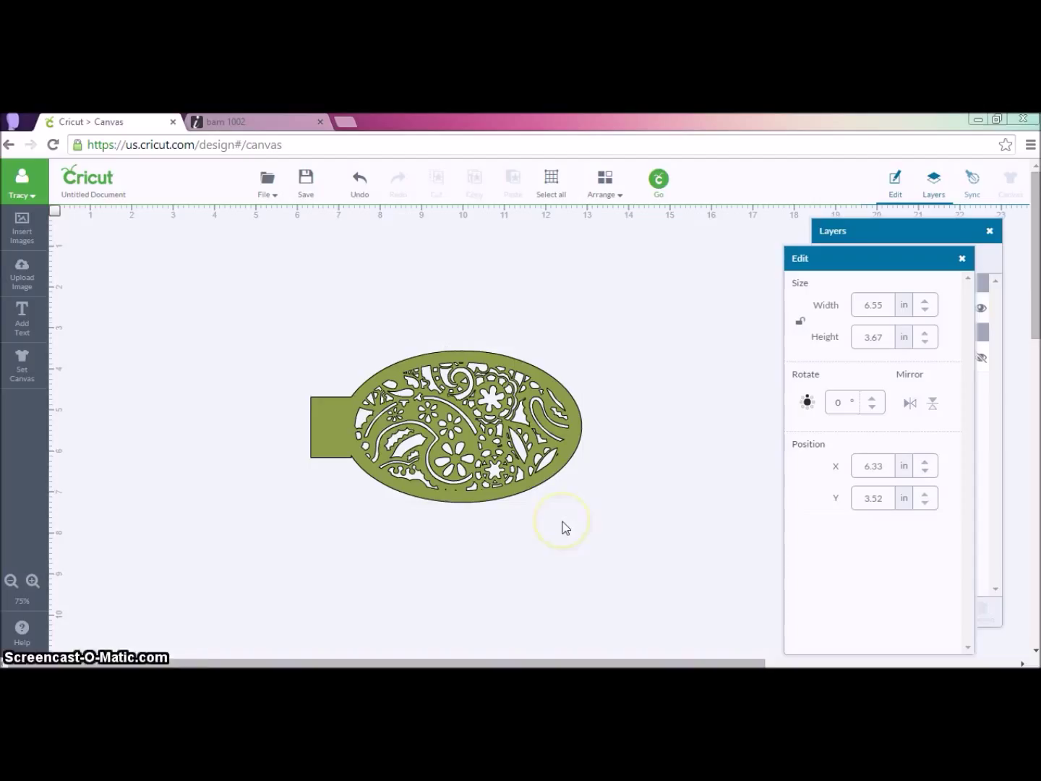
left_click(430, 622)
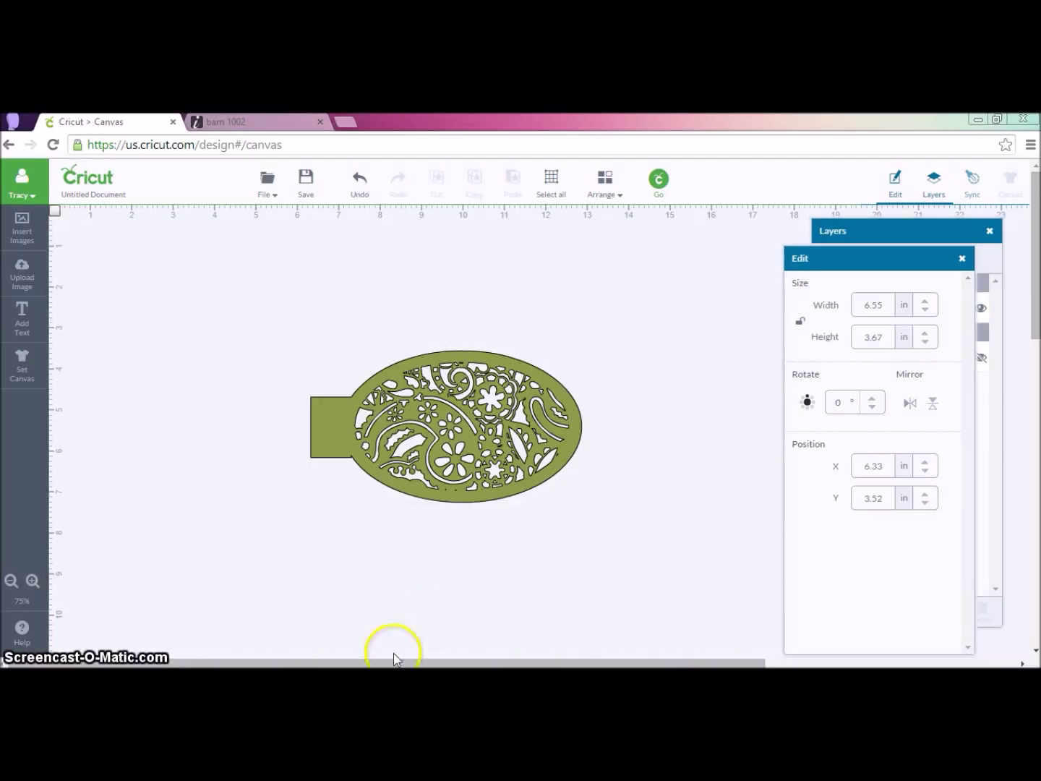